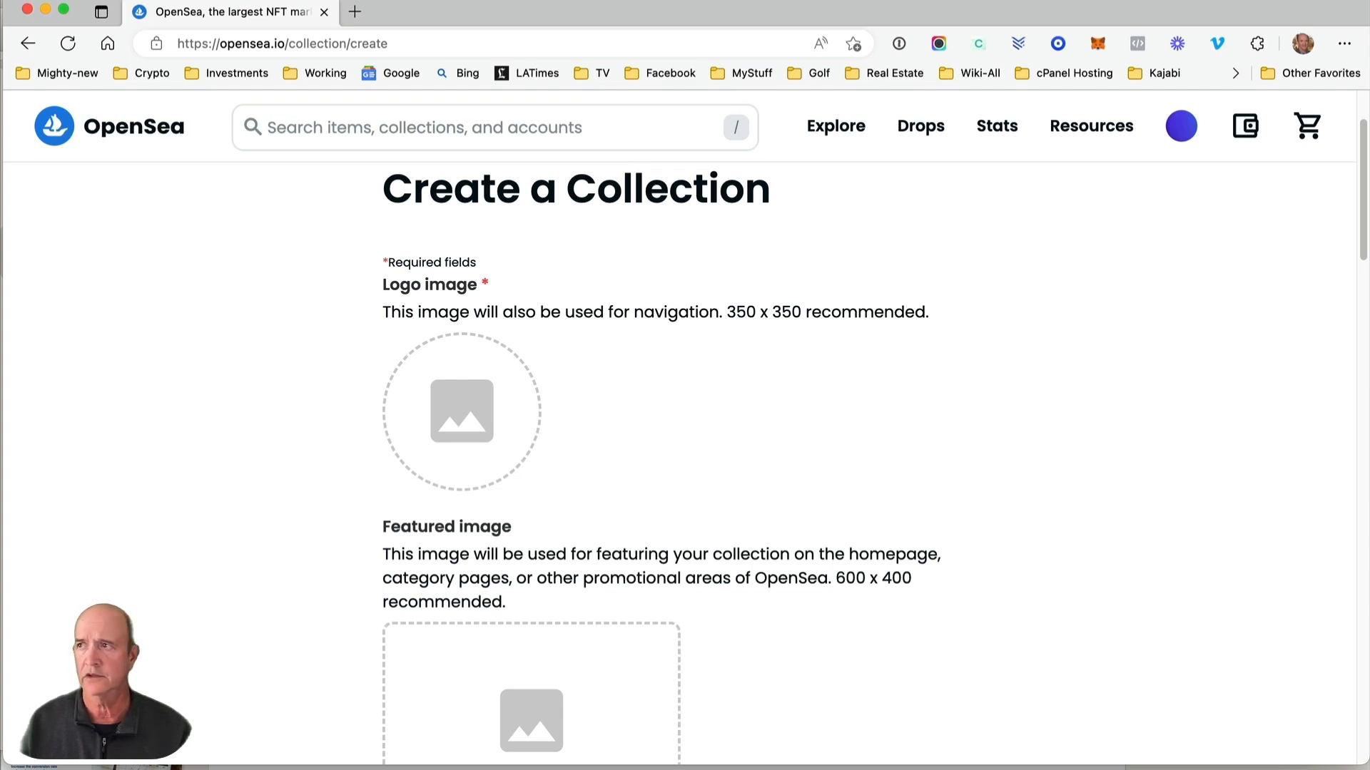
Add the Victorian house painting as the collection's logo image, featured image and banner image.
left_click_drag(1362, 392, 463, 417)
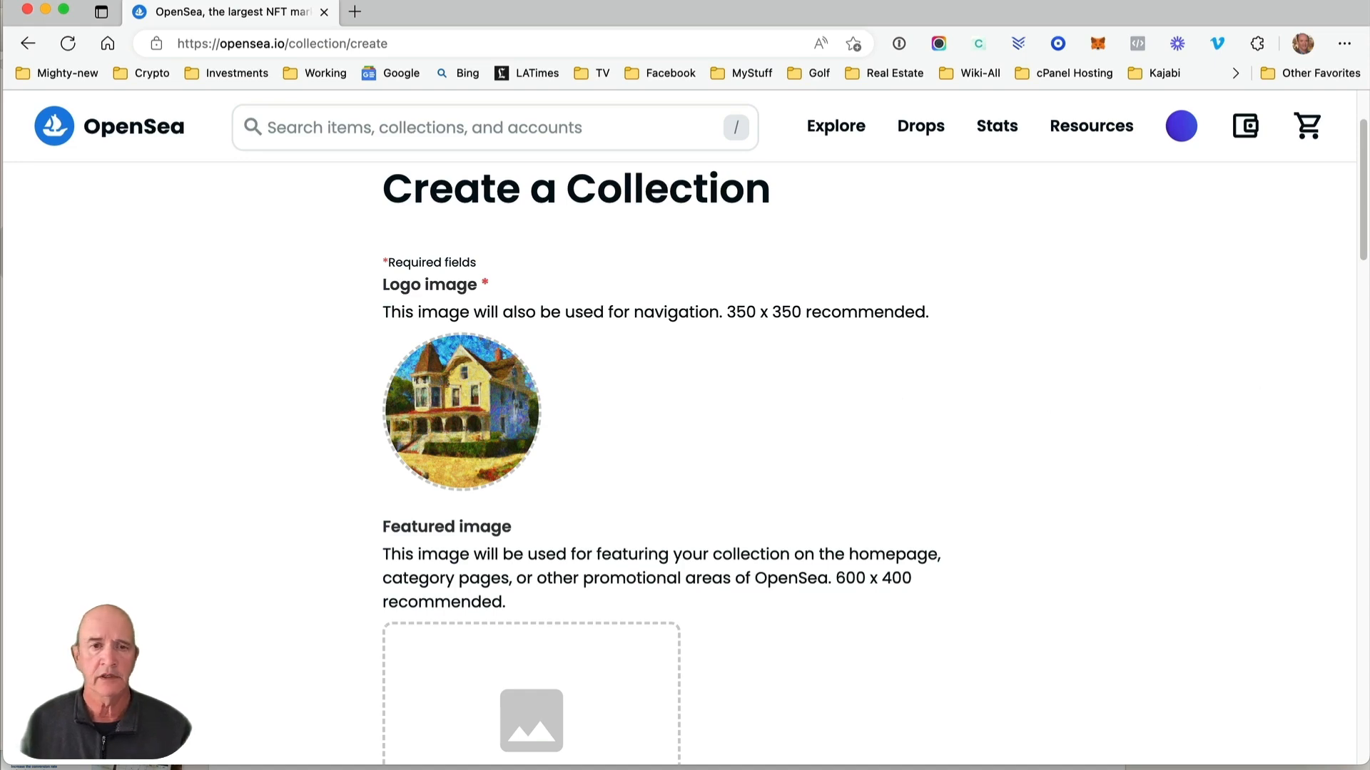
left_click_drag(1362, 578, 481, 678)
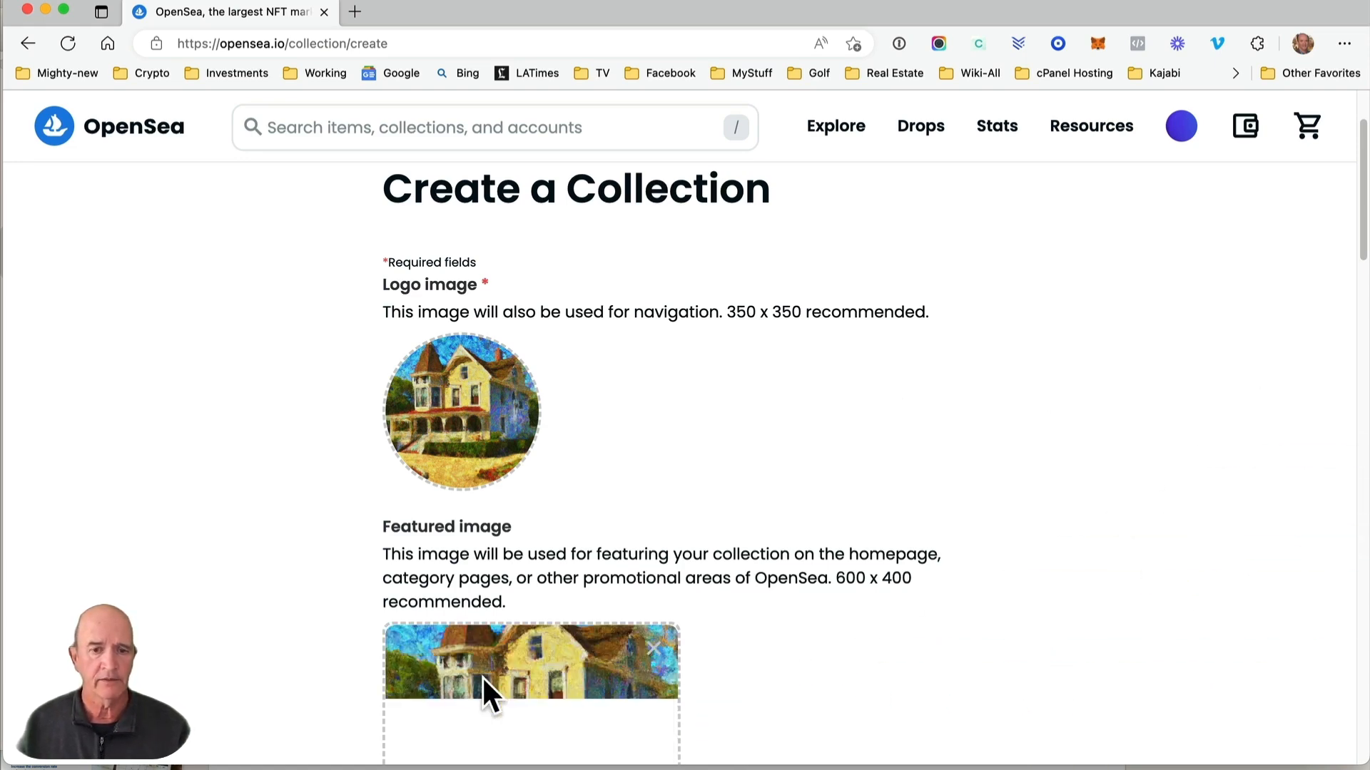
scroll(1062, 620, "down", 10)
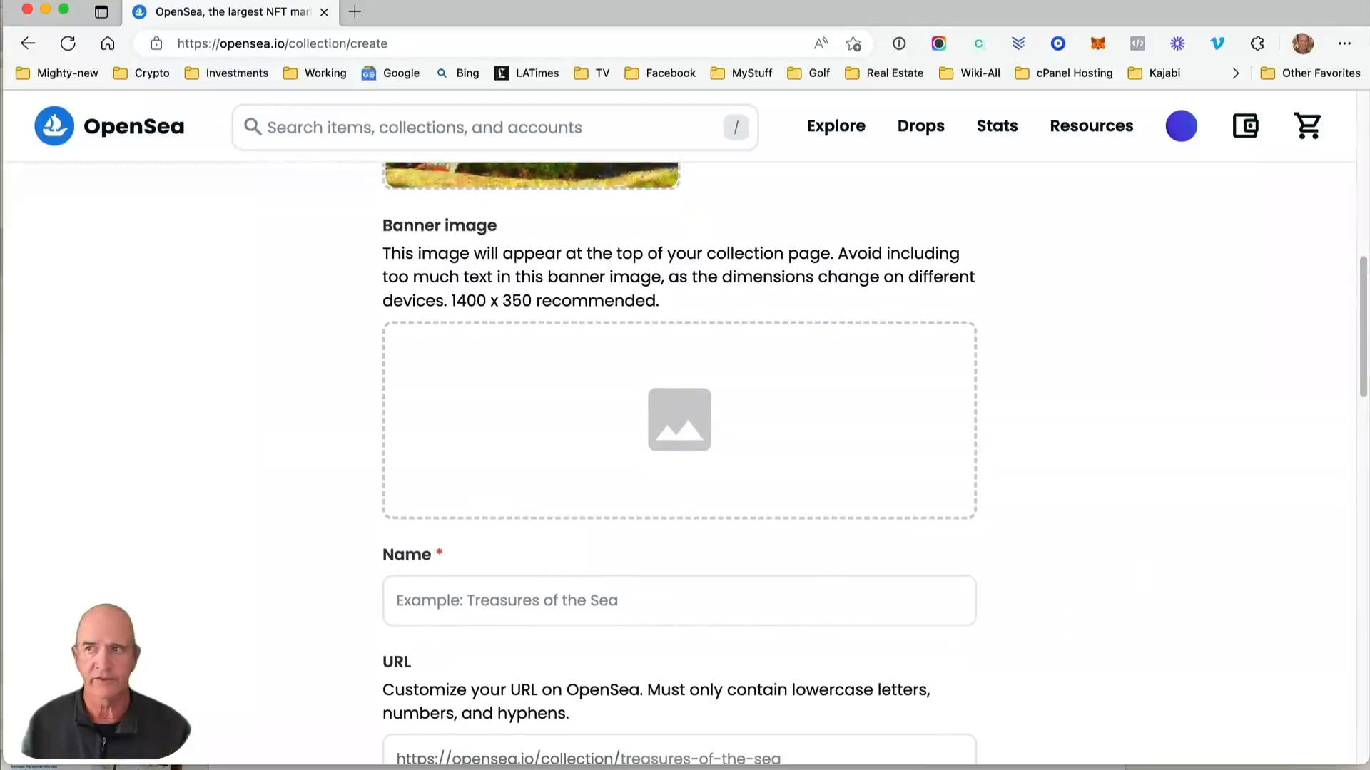
left_click_drag(1362, 460, 642, 430)
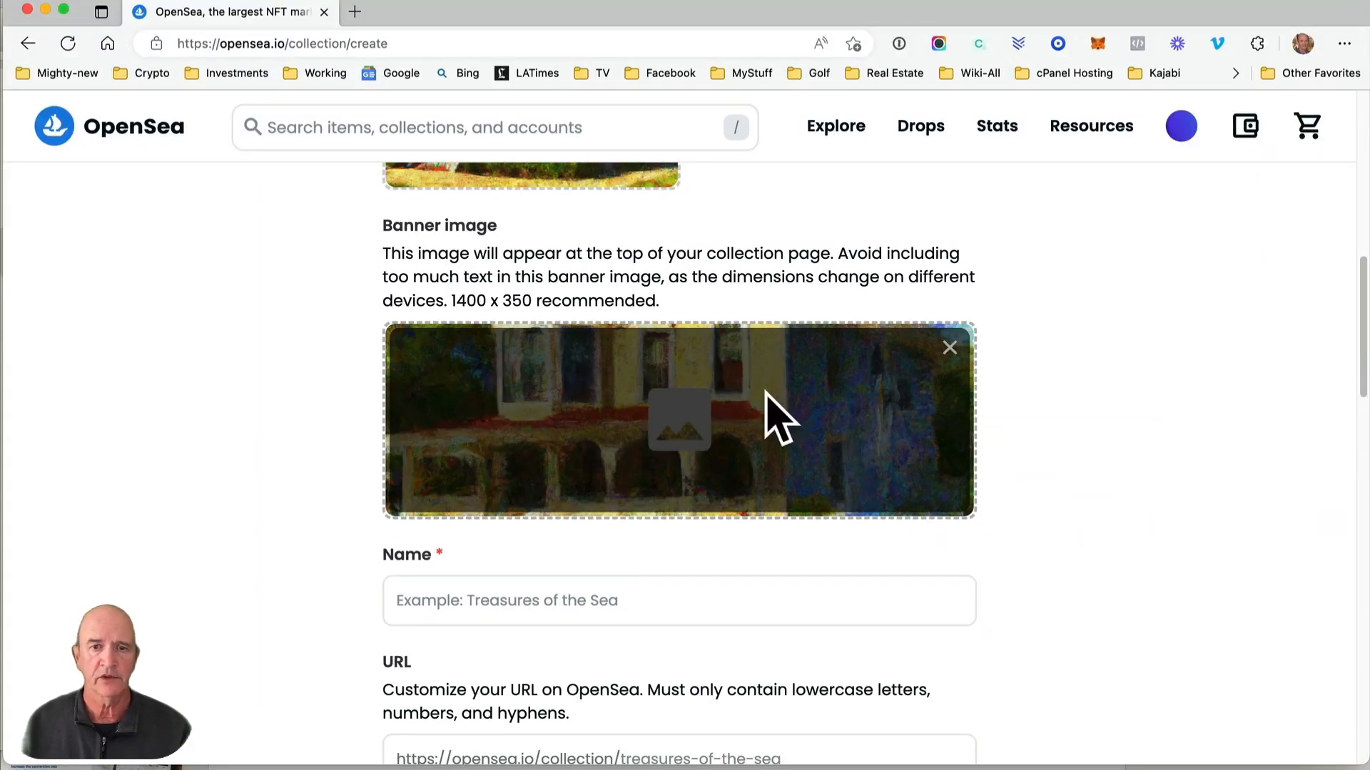
scroll(849, 405, "up", 2)
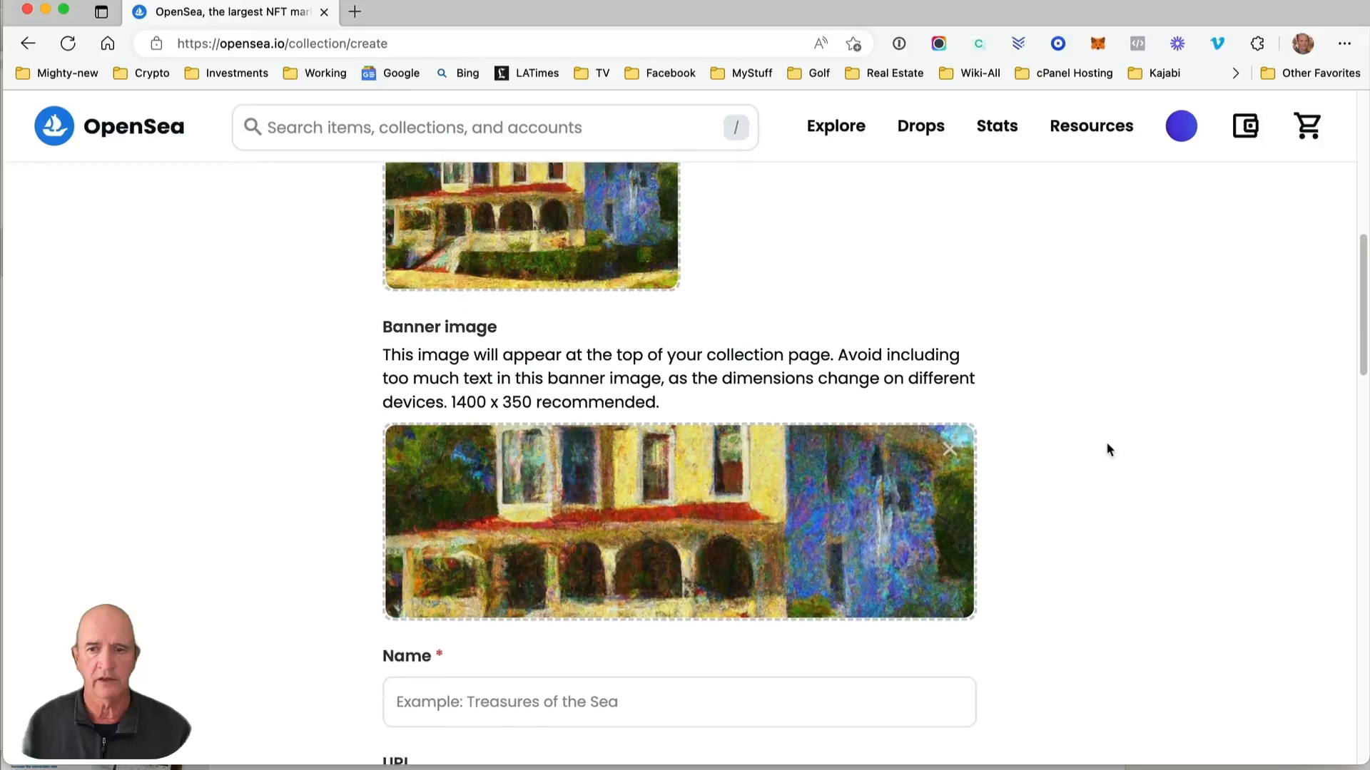
Name the collection "Cape May Victorian Homes - by famous impressionists".
scroll(1105, 449, "down", 6)
left_click(551, 321)
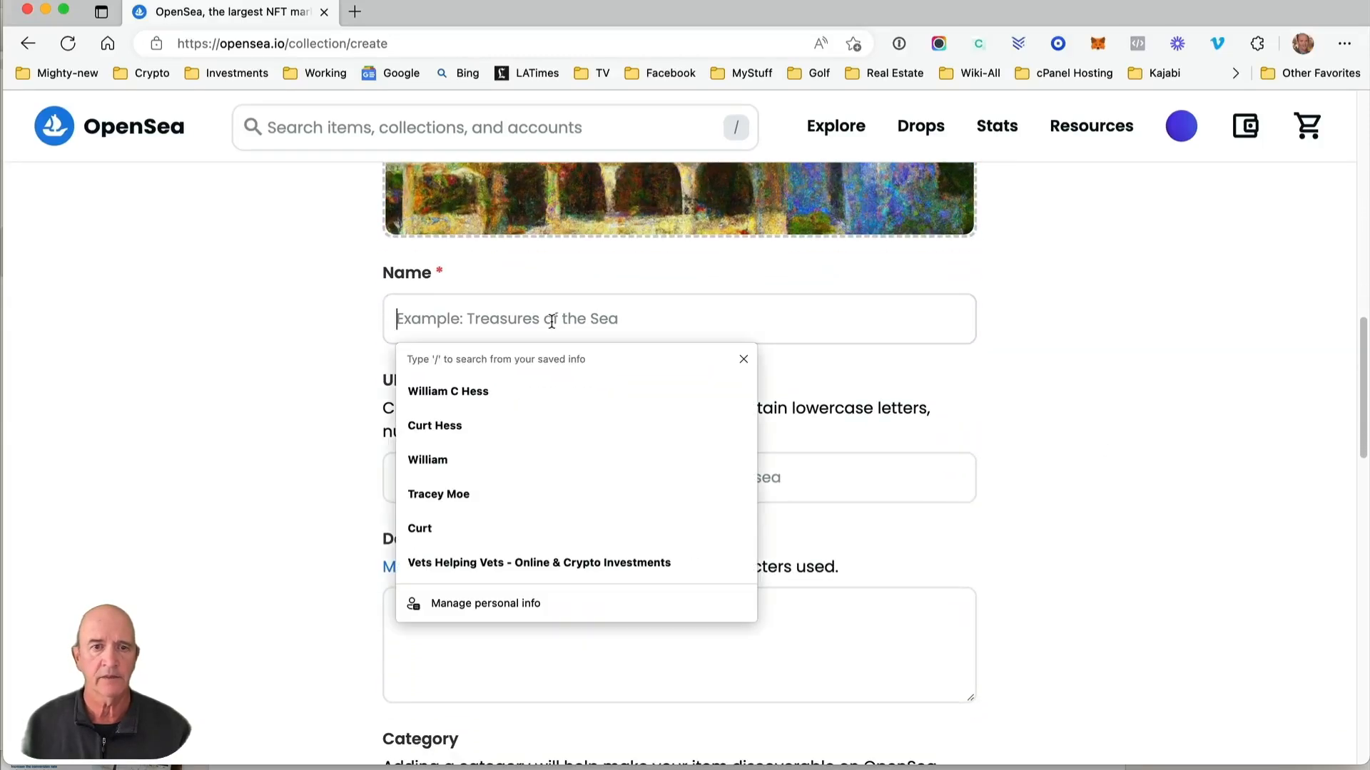
type("C")
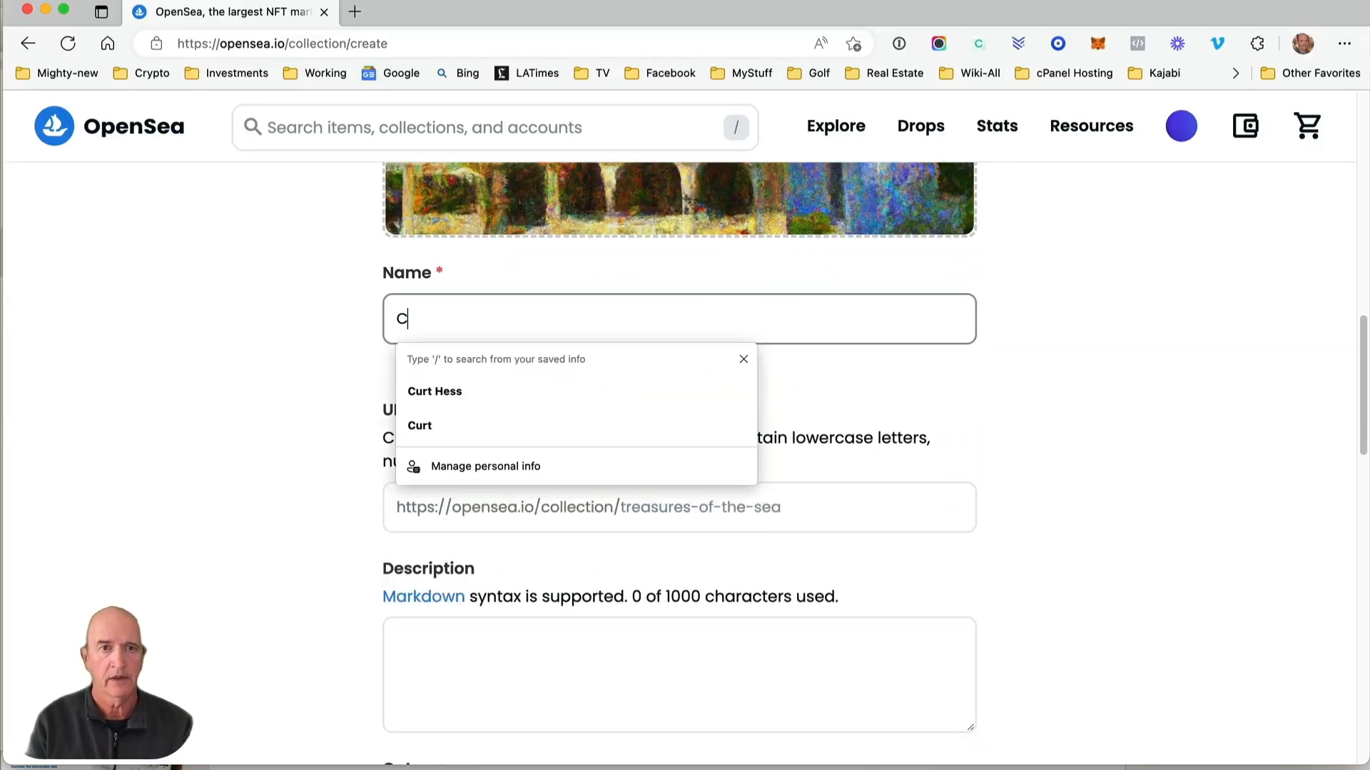
type("ape May ")
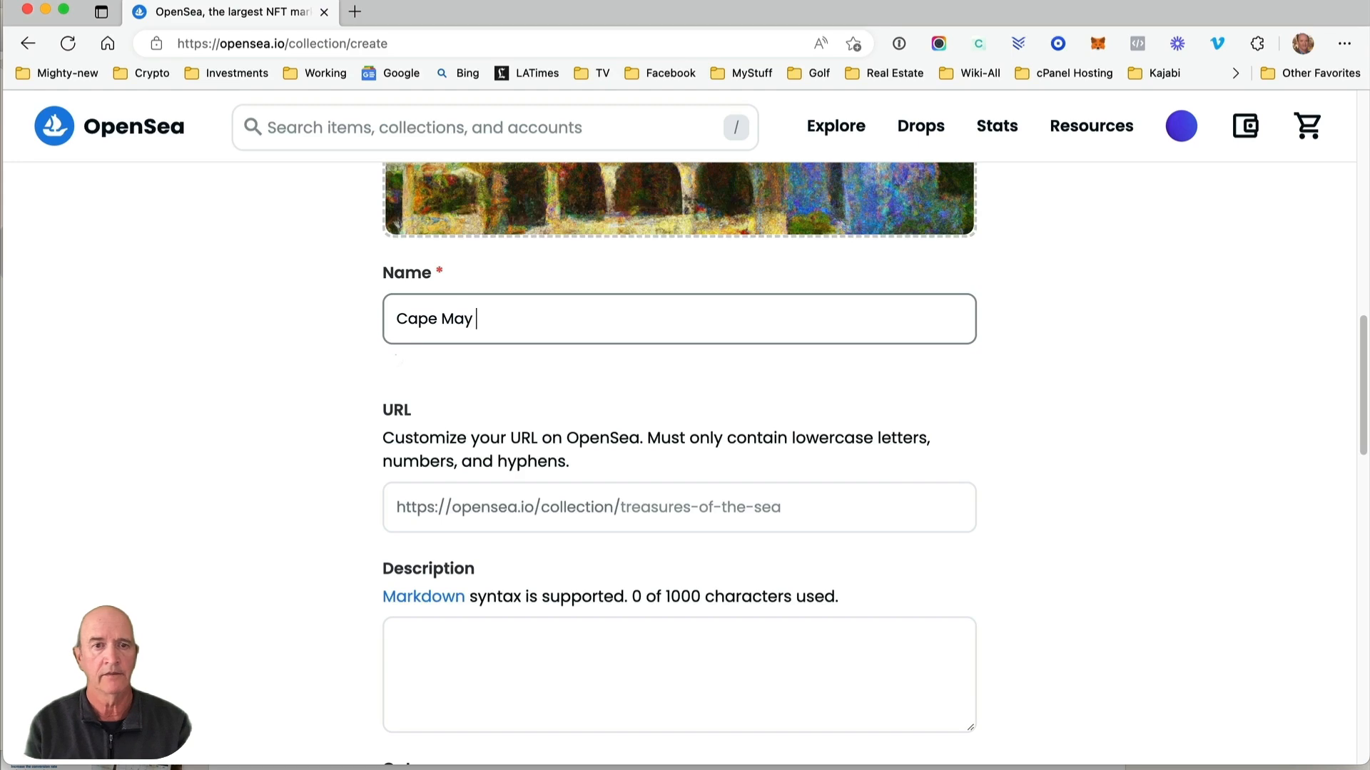
type("Vict")
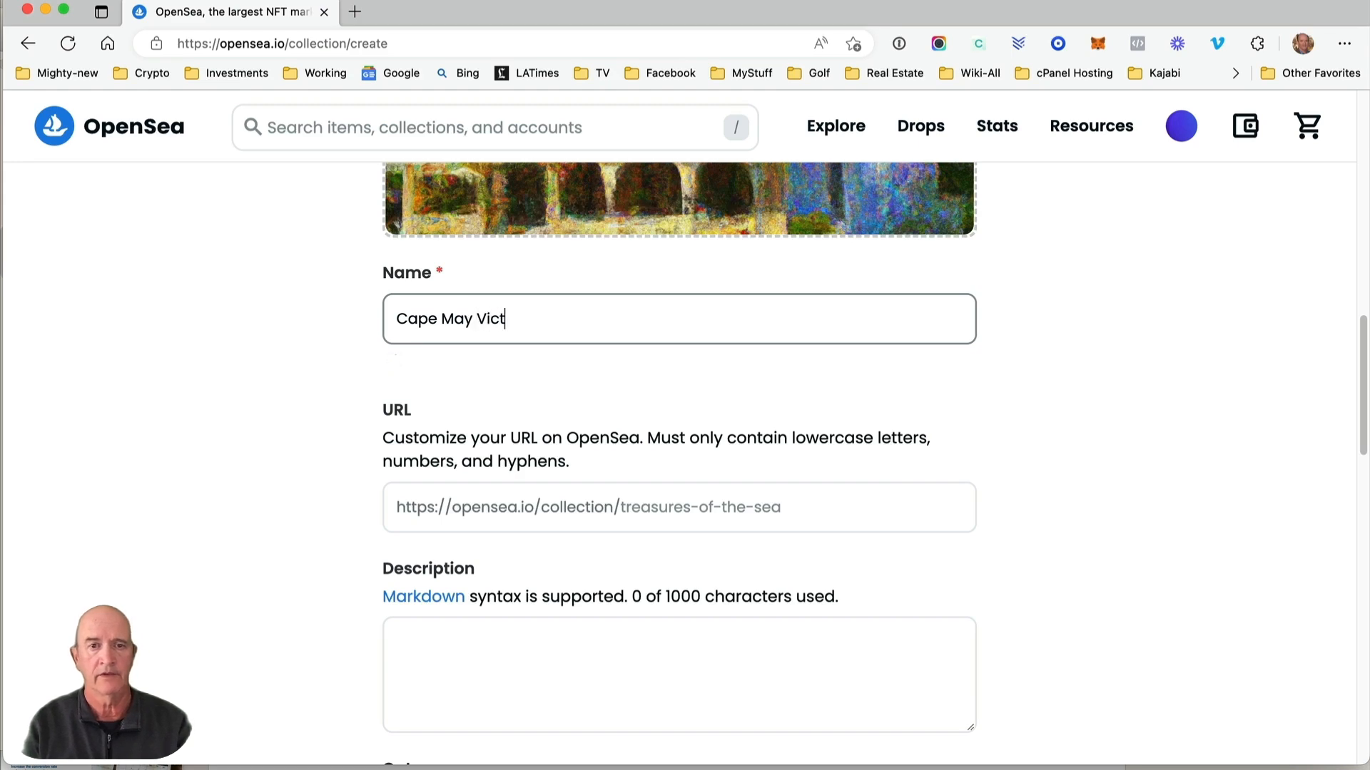
type("orian Home")
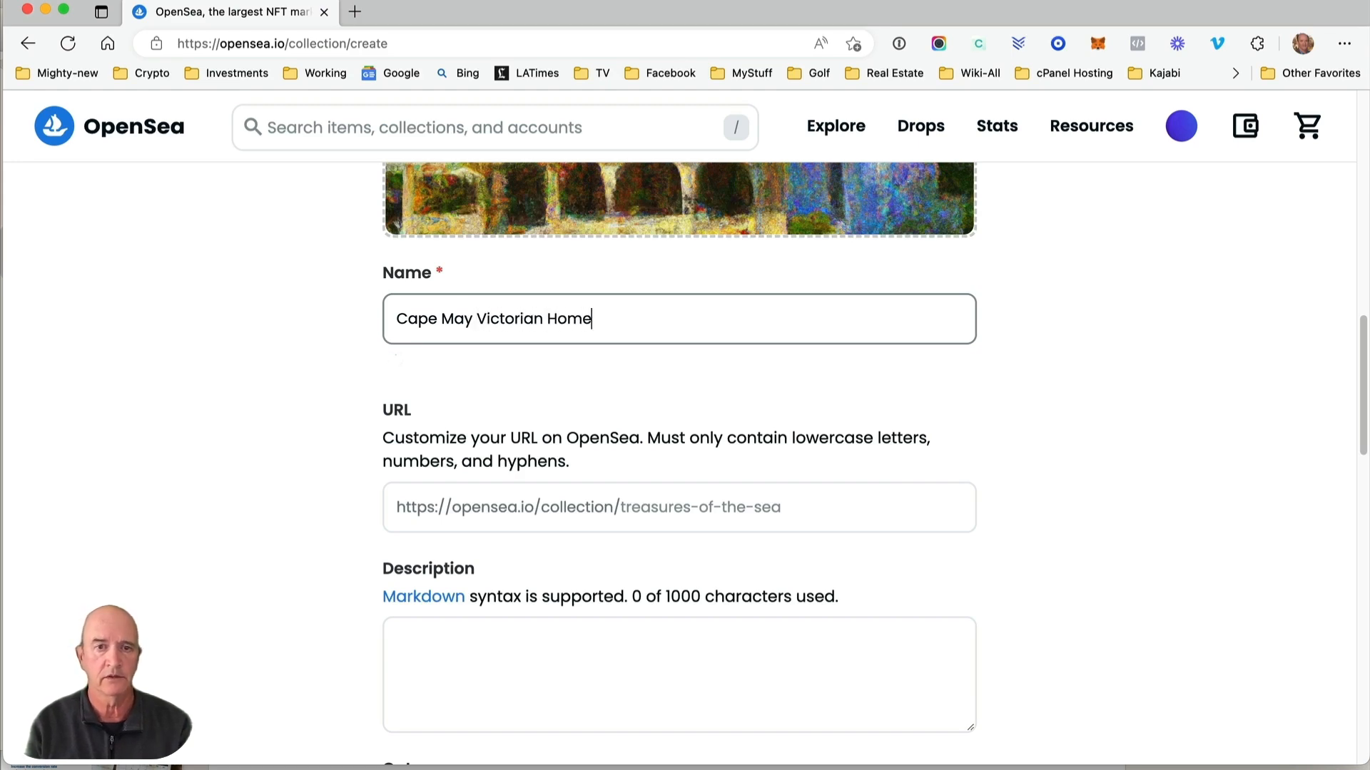
type("s - by ")
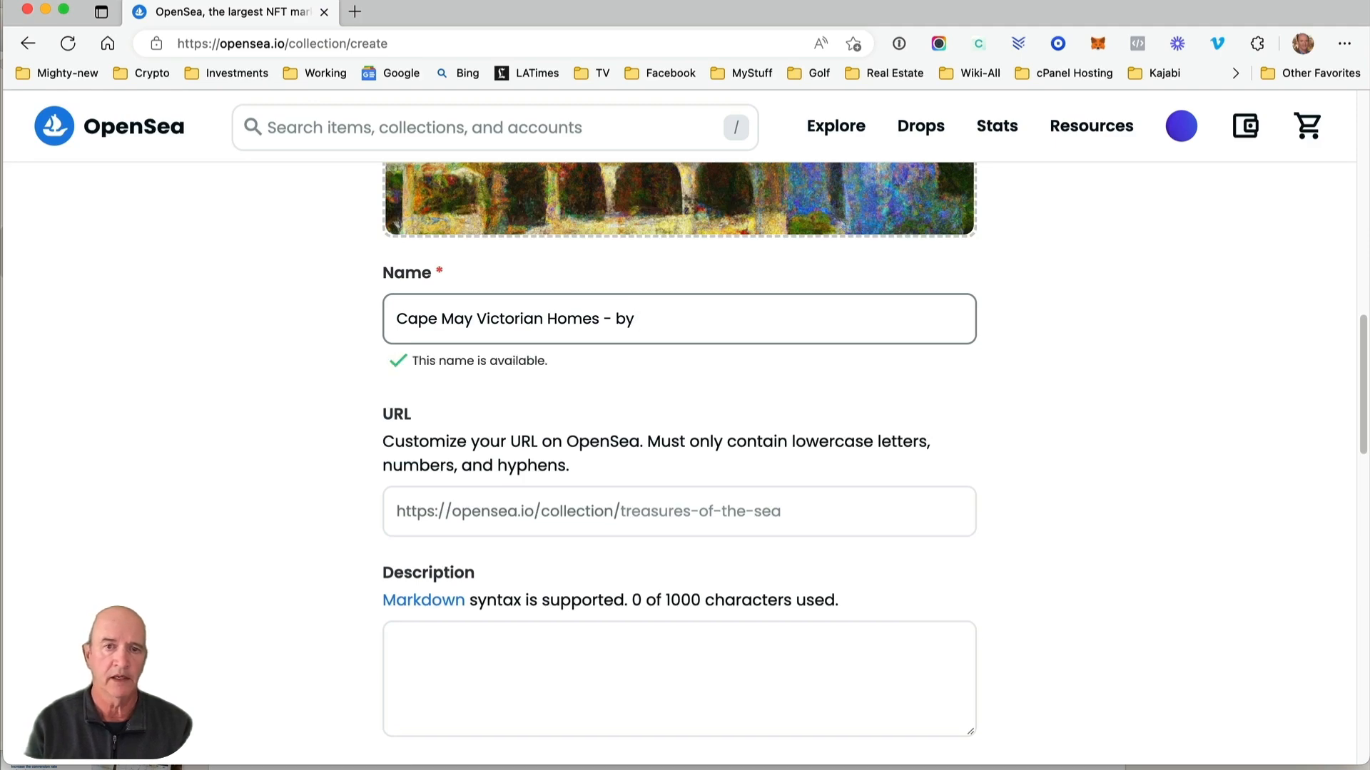
type("famou")
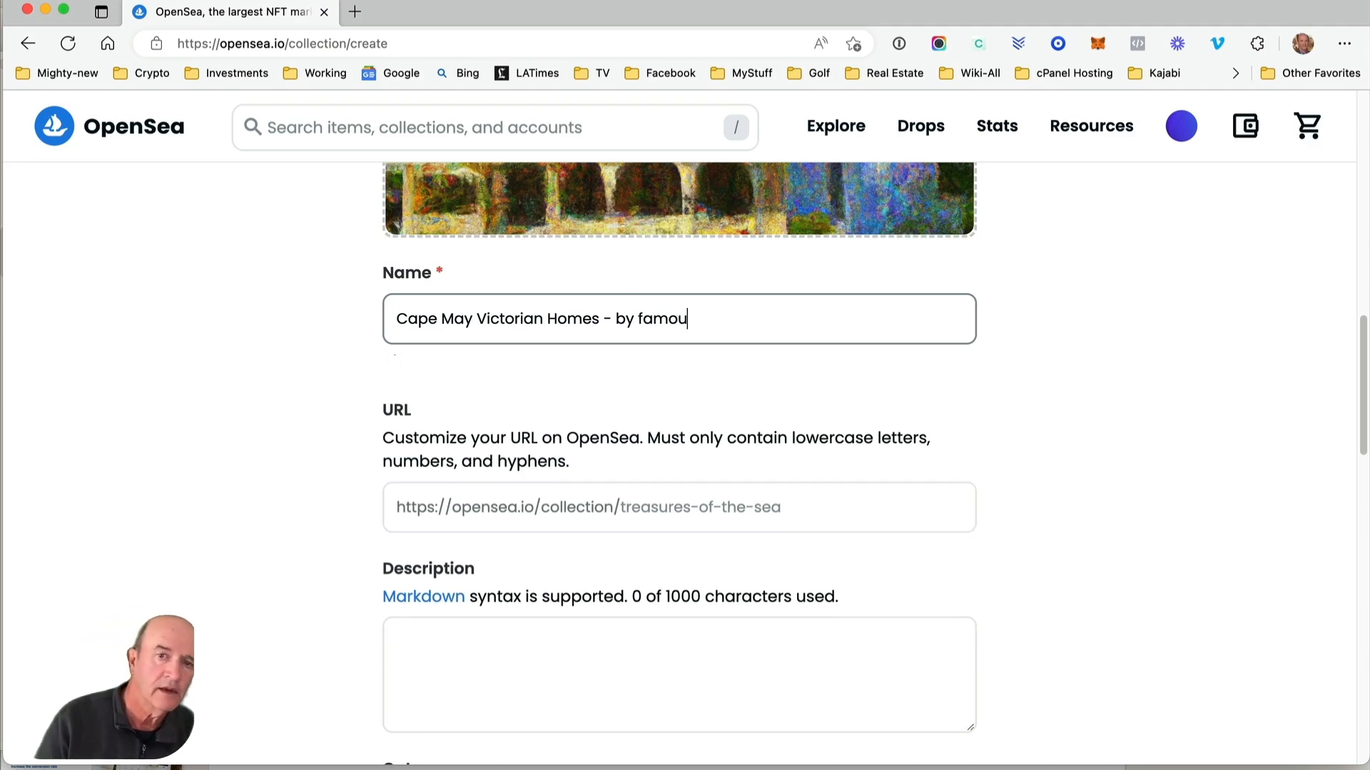
type("s impression")
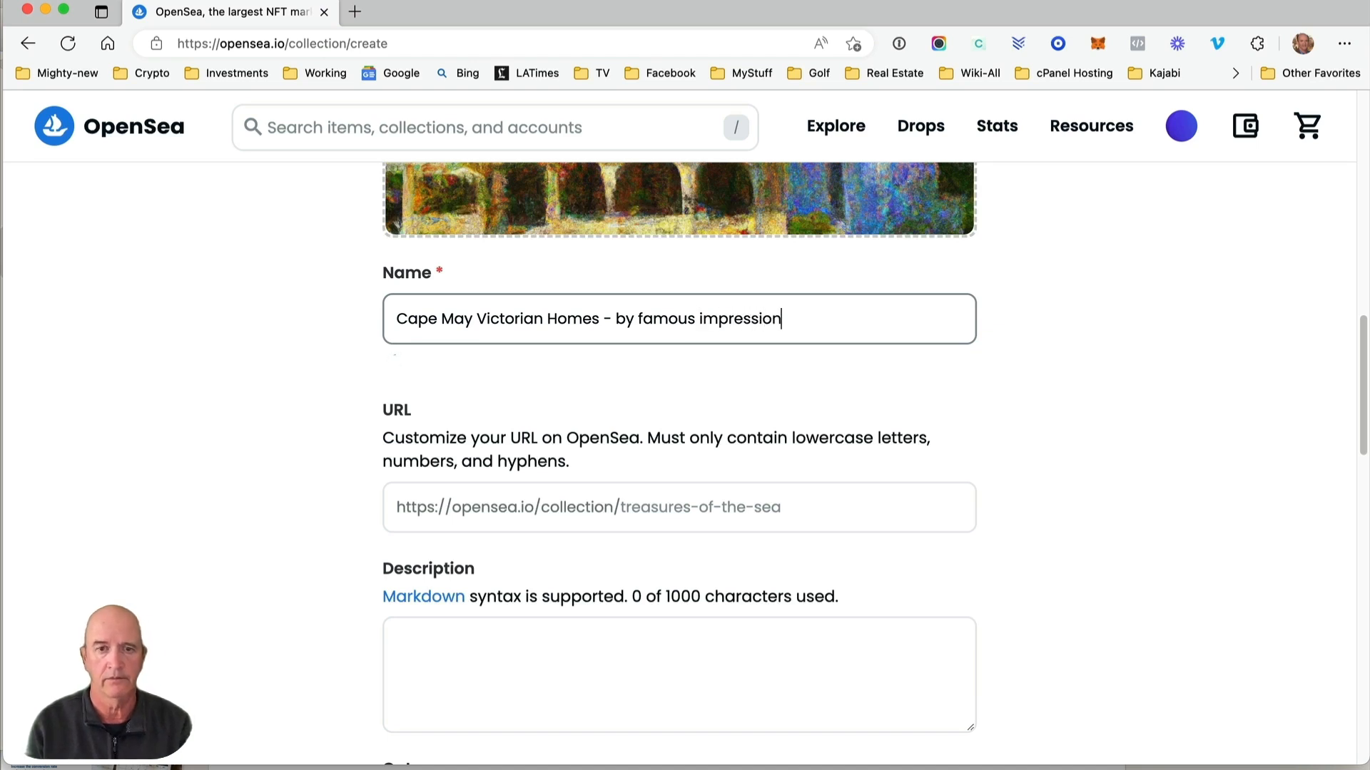
type("ists")
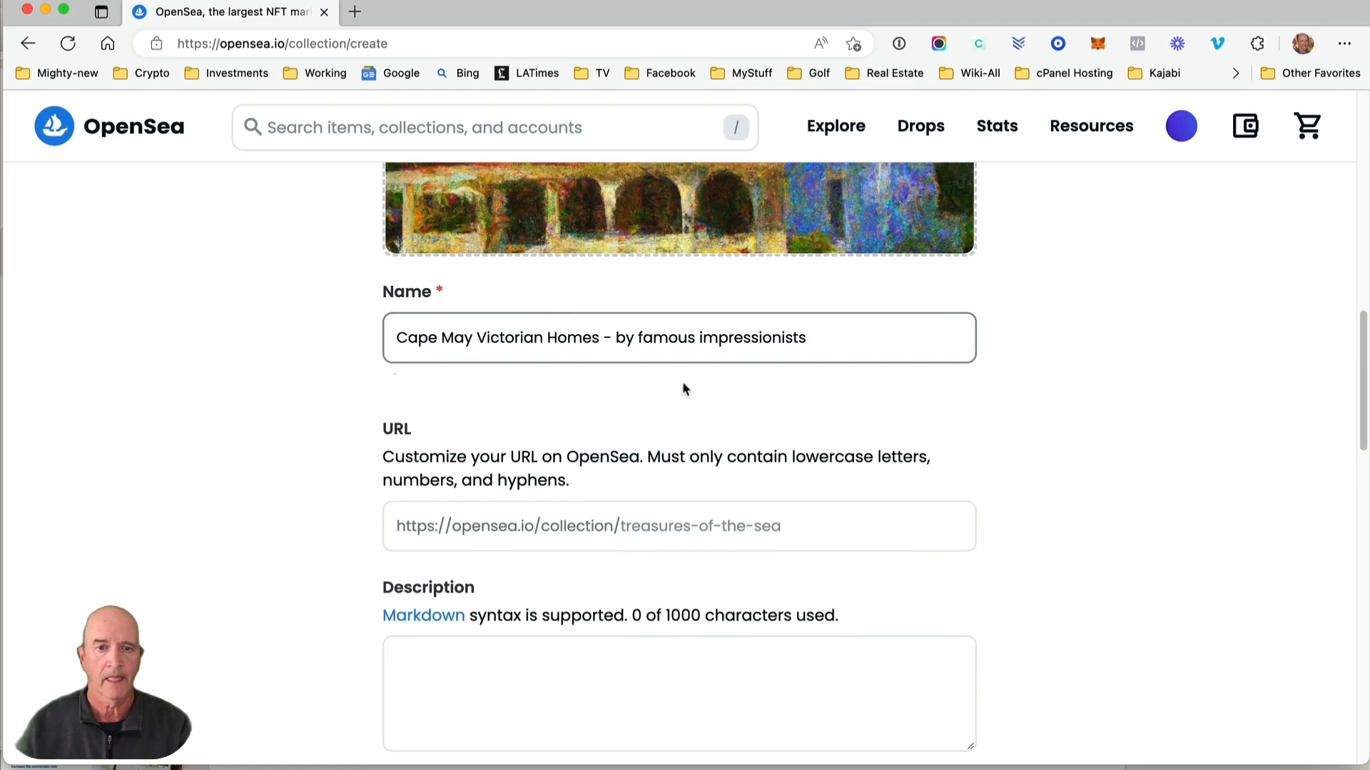
Set the collection's custom URL ending to "capemayvictorian".
scroll(1097, 460, "down", 2)
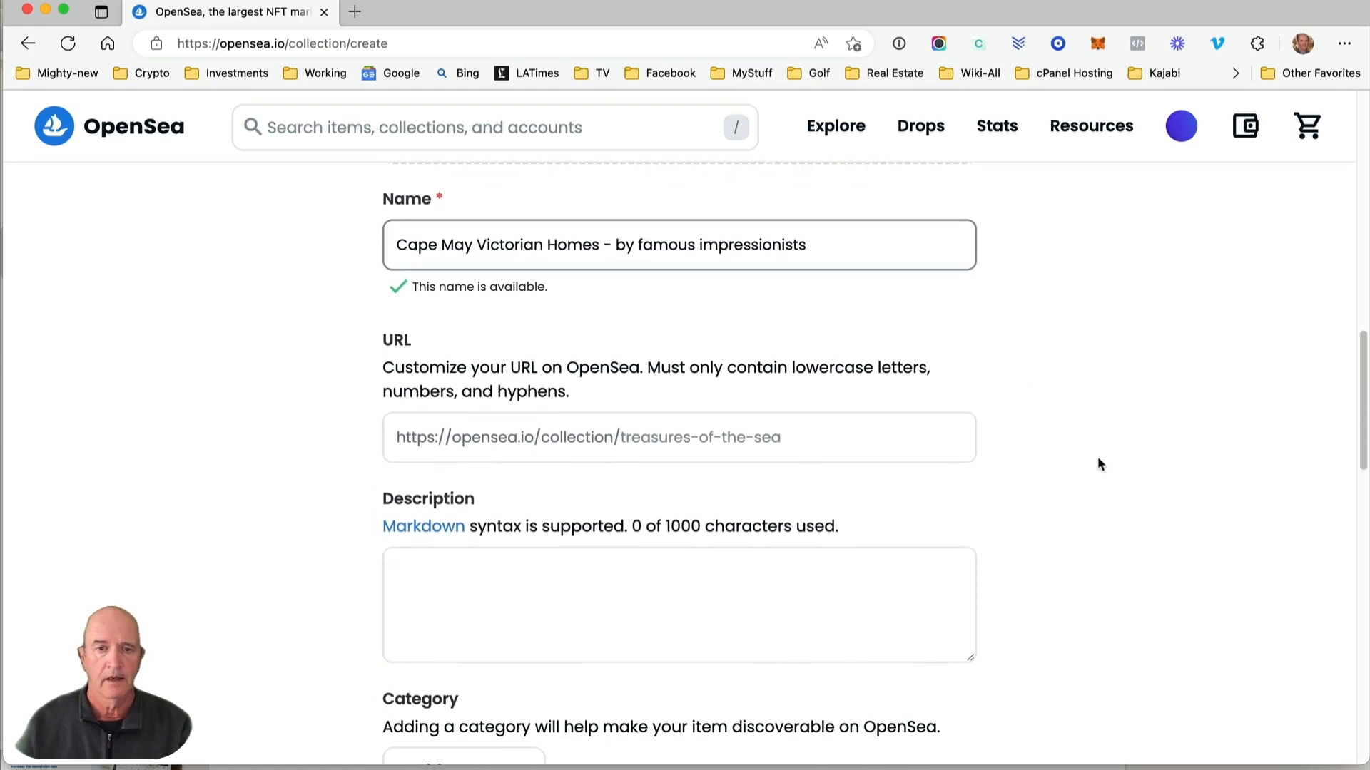
left_click(635, 438)
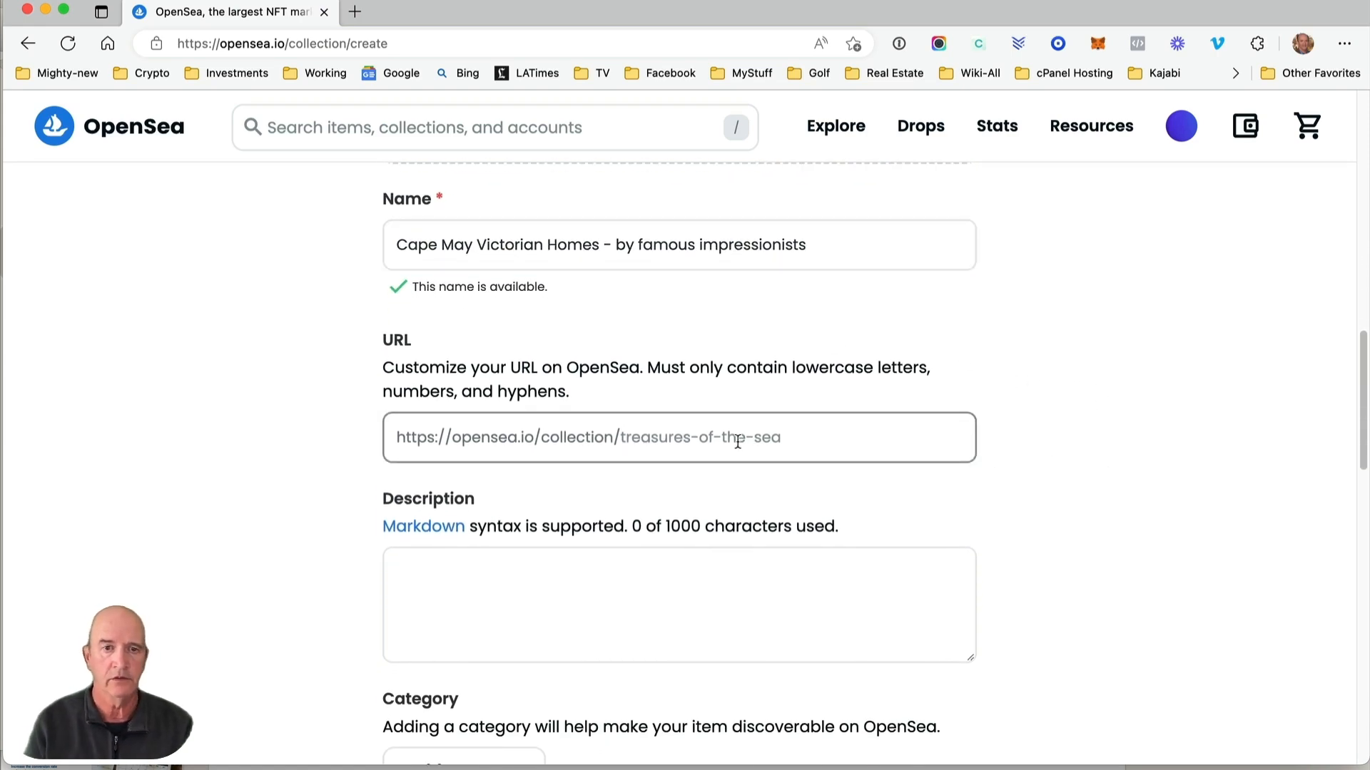
type("cape")
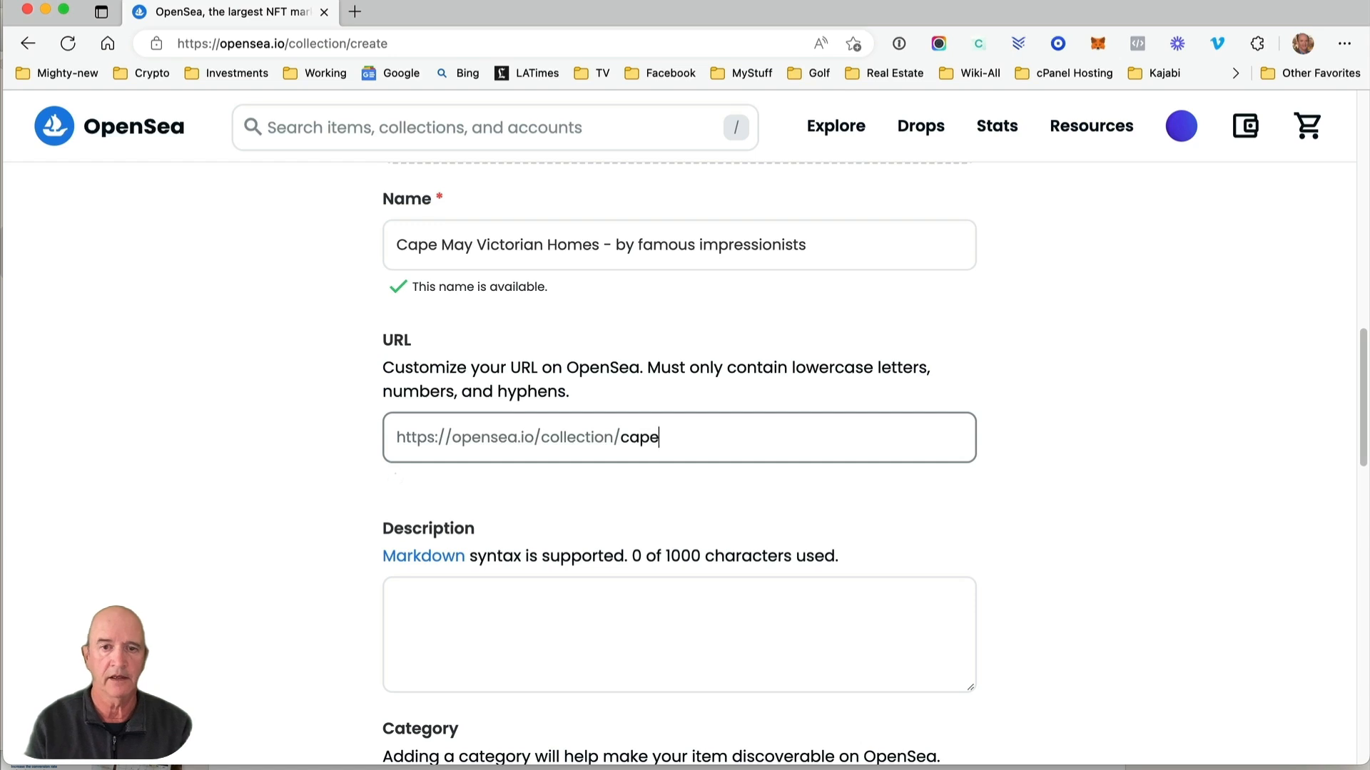
type("mayvic")
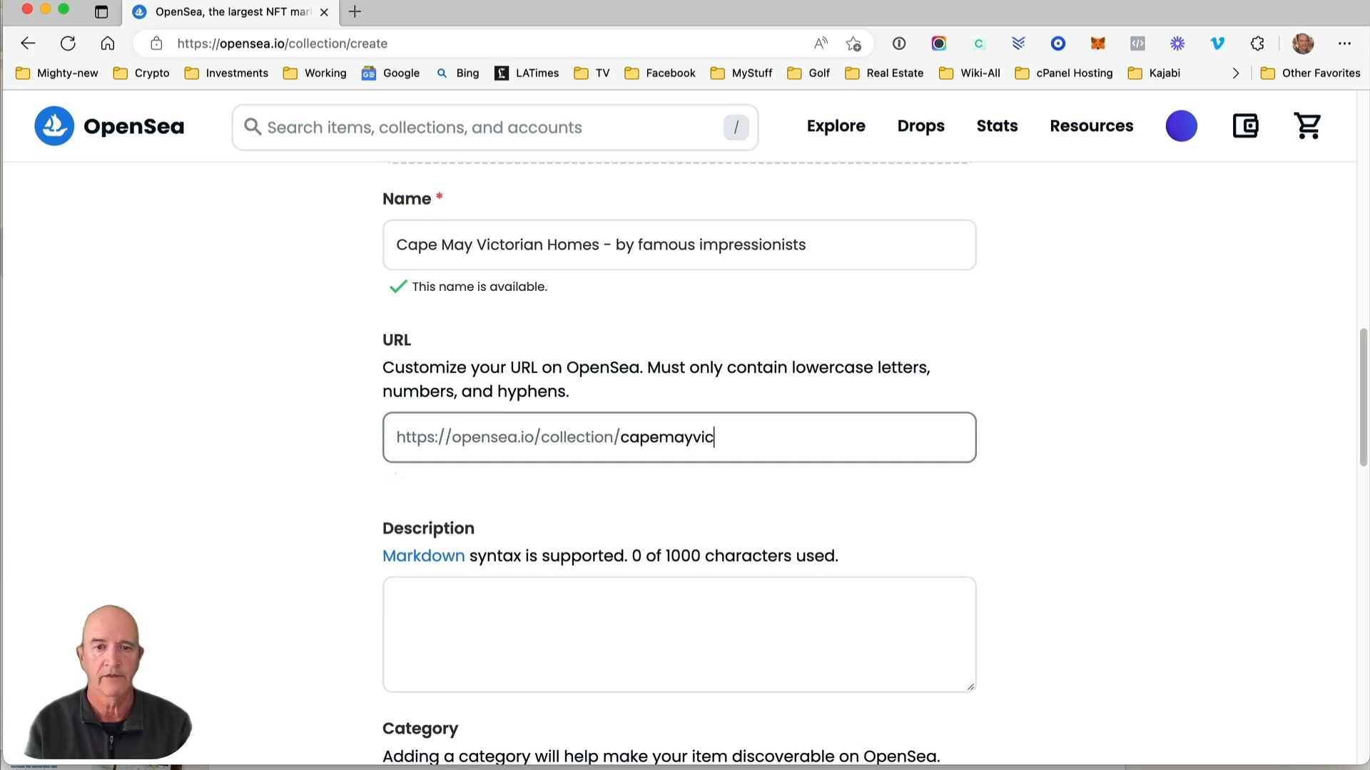
type("torian")
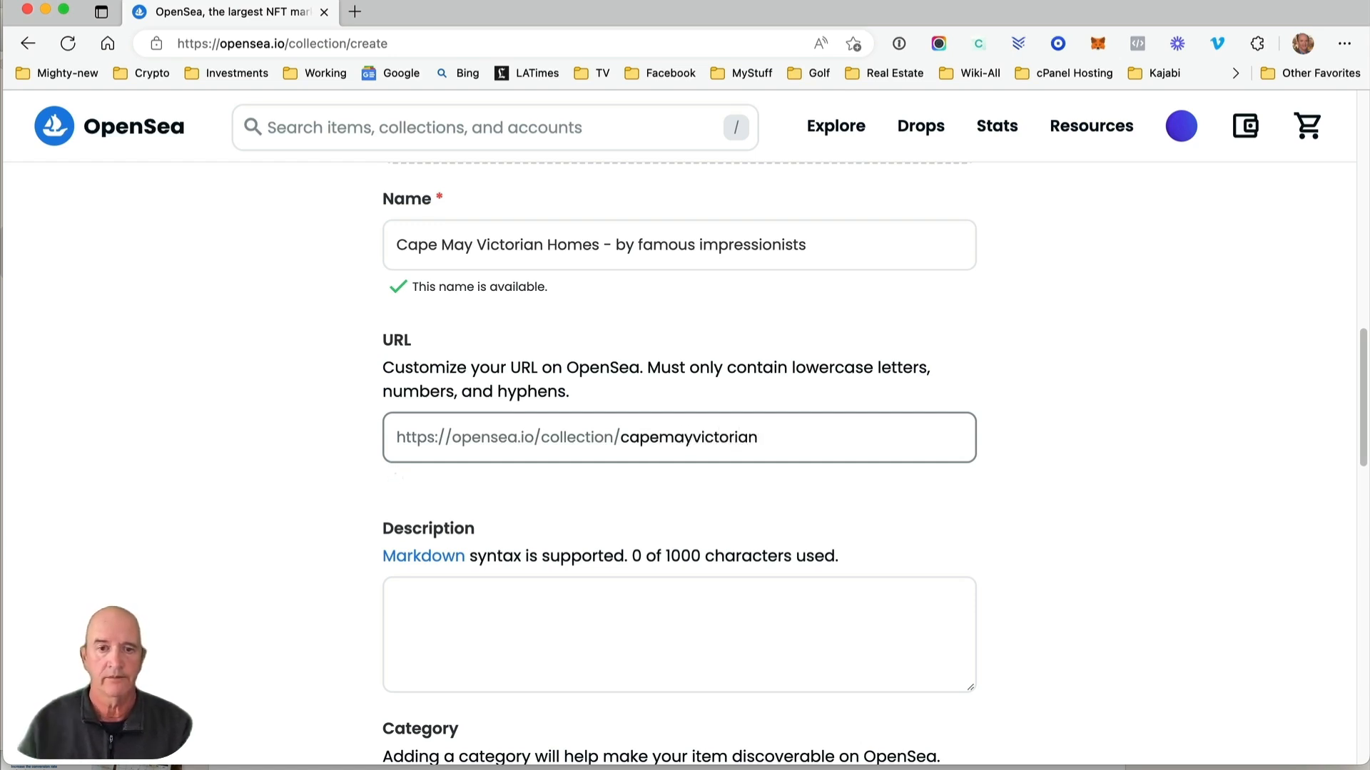
Enter the description "This collection will be about the many Cape May Victorian Houses as repainted by the world's greatest impressionists".
left_click(446, 589)
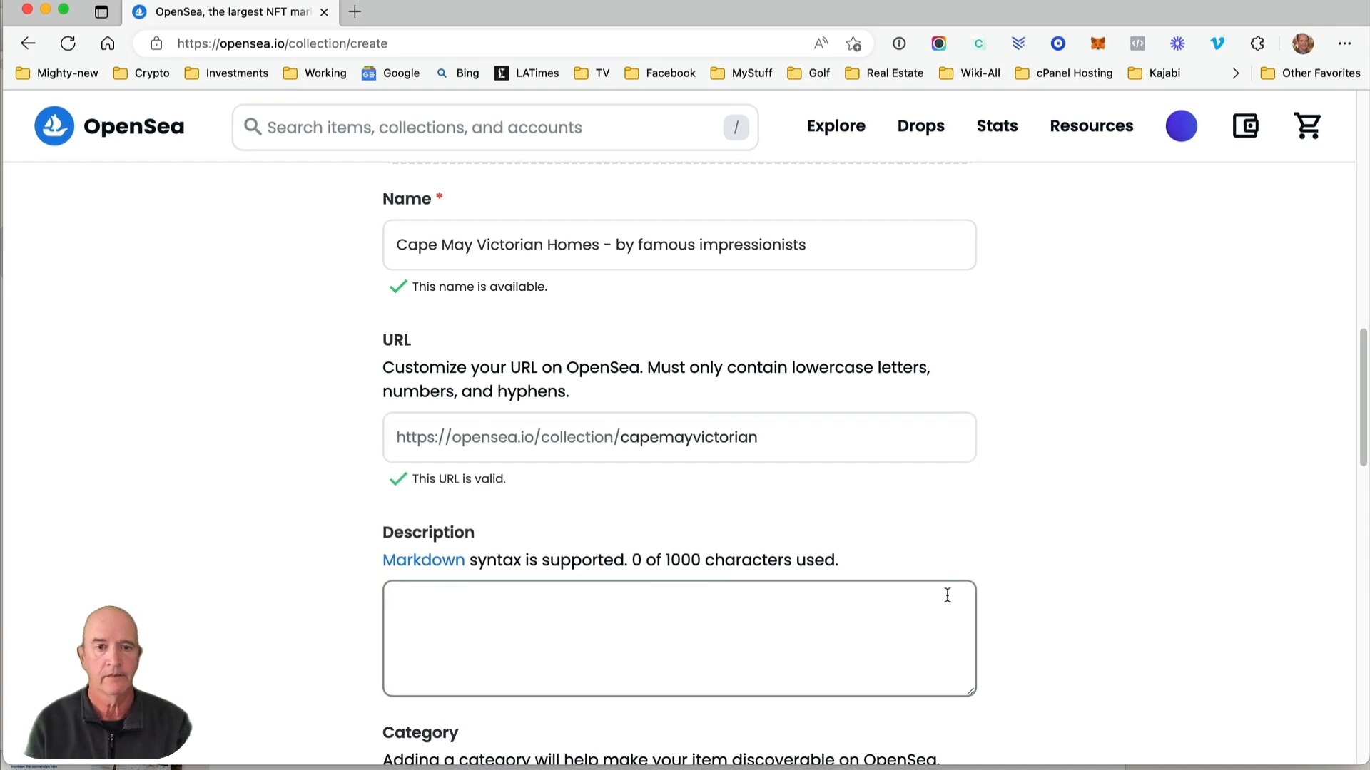
type("This col")
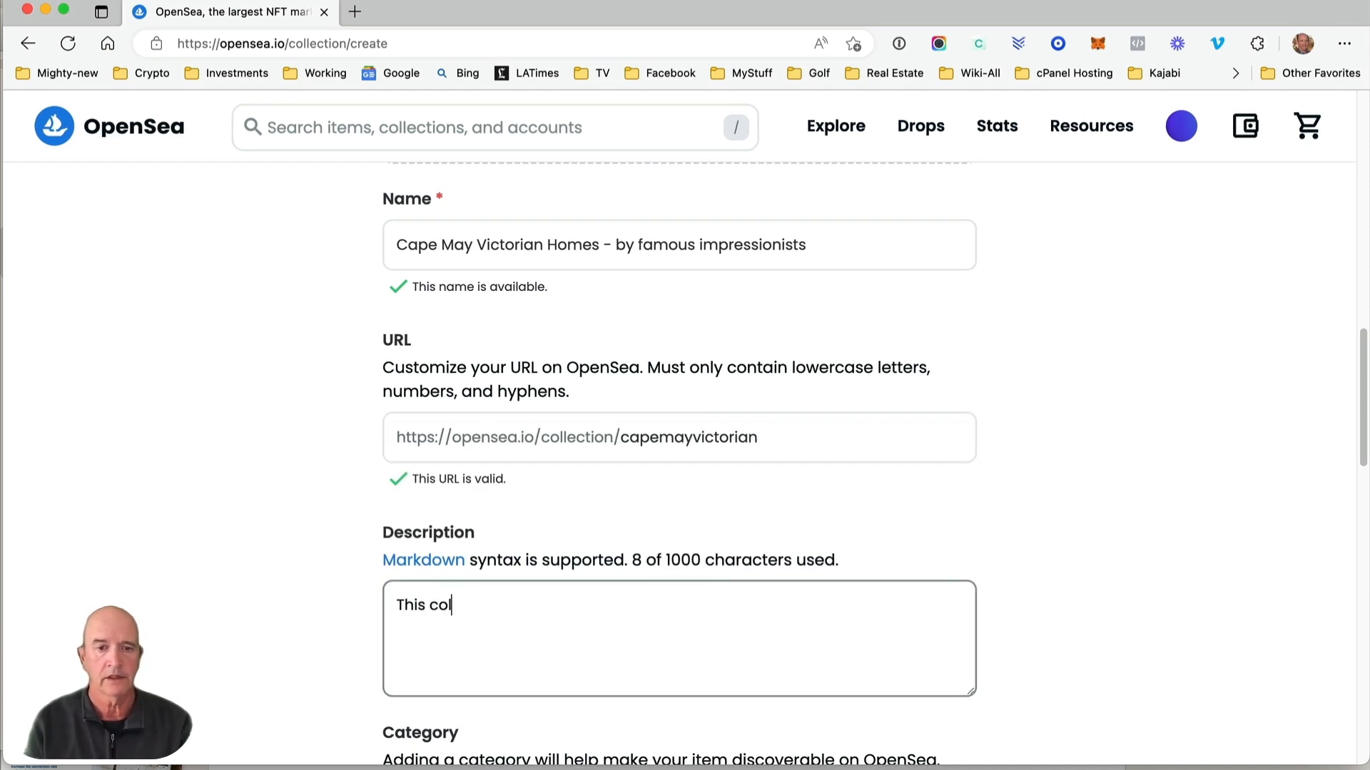
type("lection will be about the many Cape May")
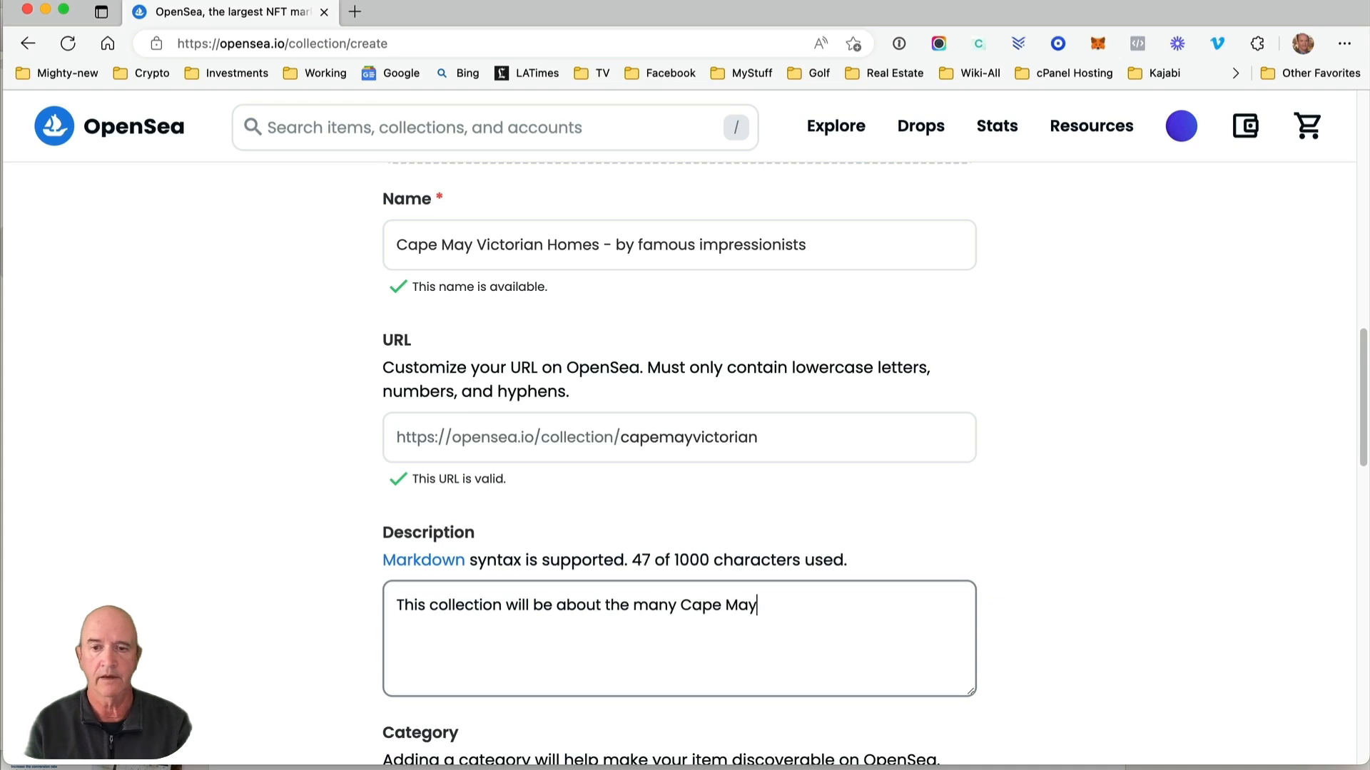
type(" Victorian Houses as repeainted by the world's greatest impressionists")
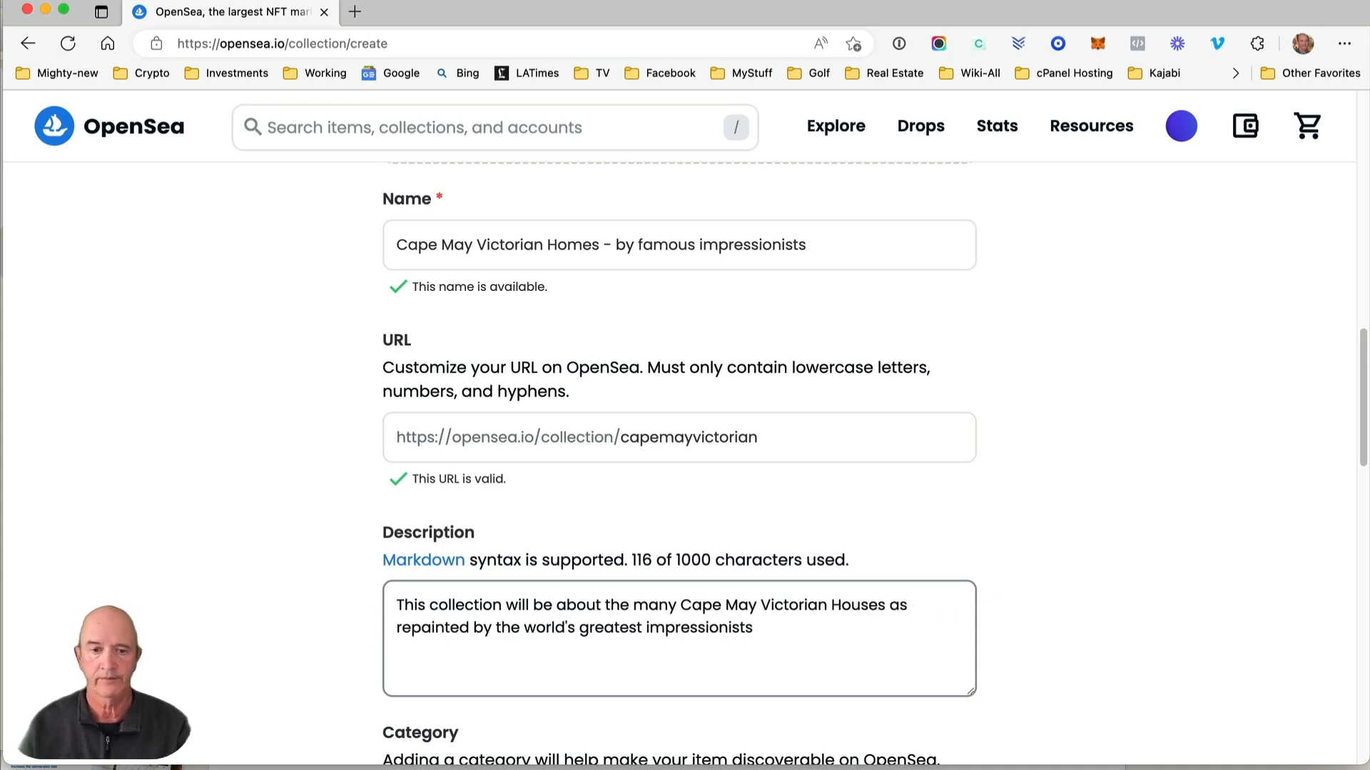
Assign the Art category to the collection.
scroll(1151, 498, "down", 4)
scroll(1151, 498, "down", 2)
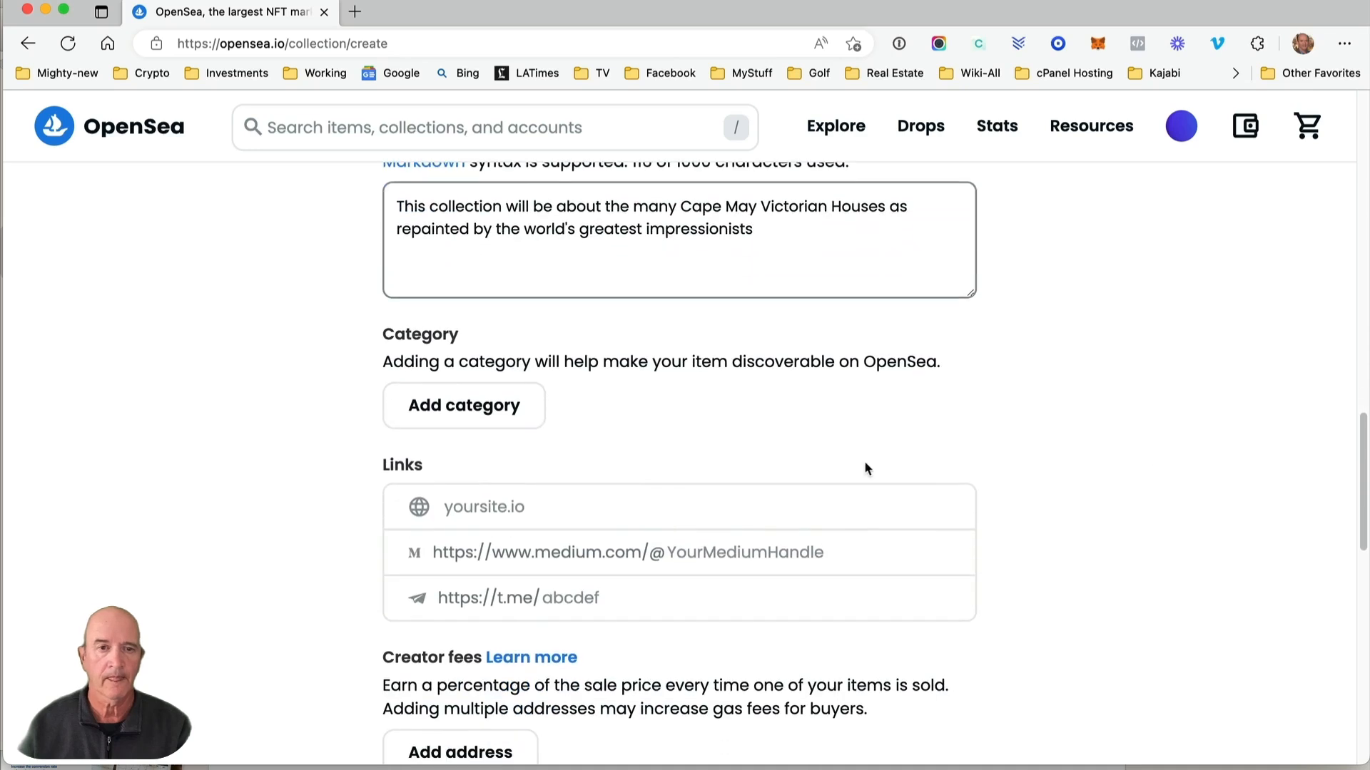
left_click(460, 422)
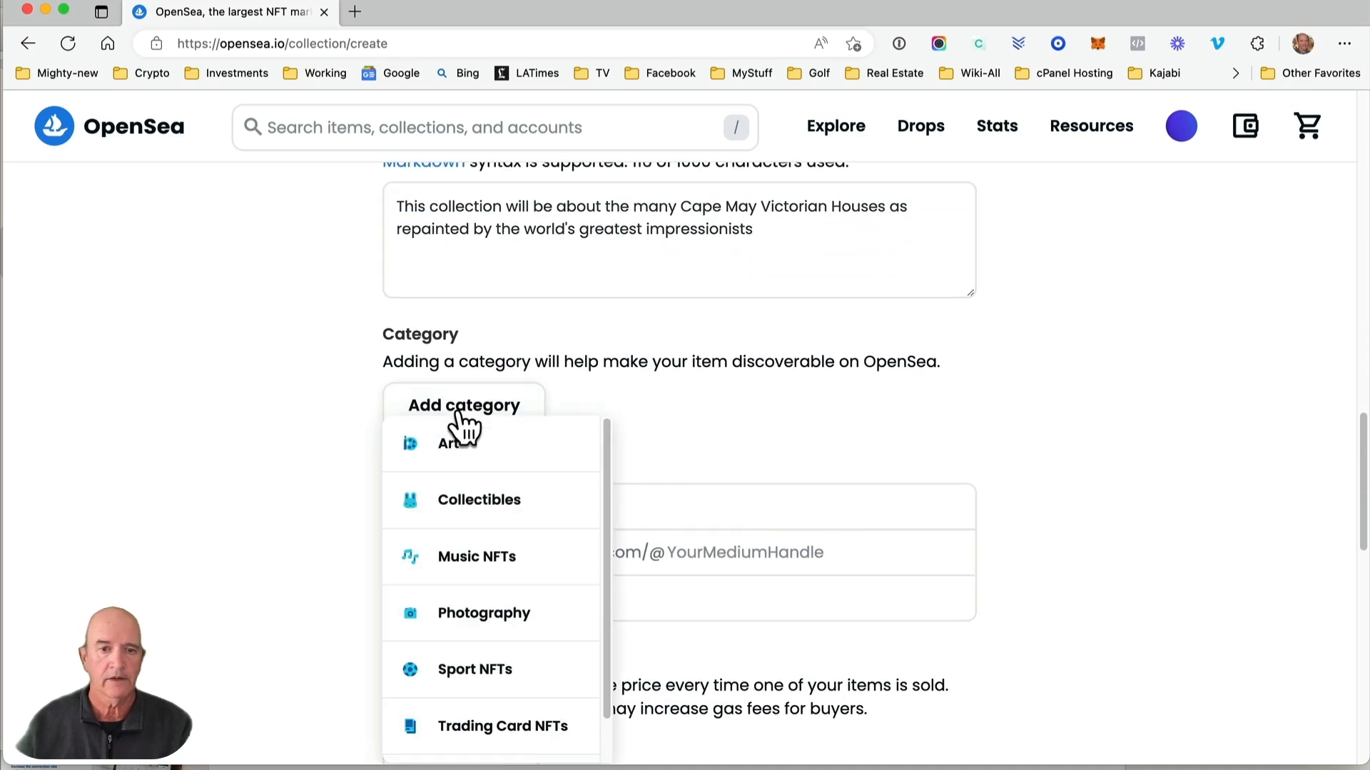
left_click(487, 453)
Create the collection, keeping the Contained display theme and the explicit content setting off.
scroll(989, 460, "down", 10)
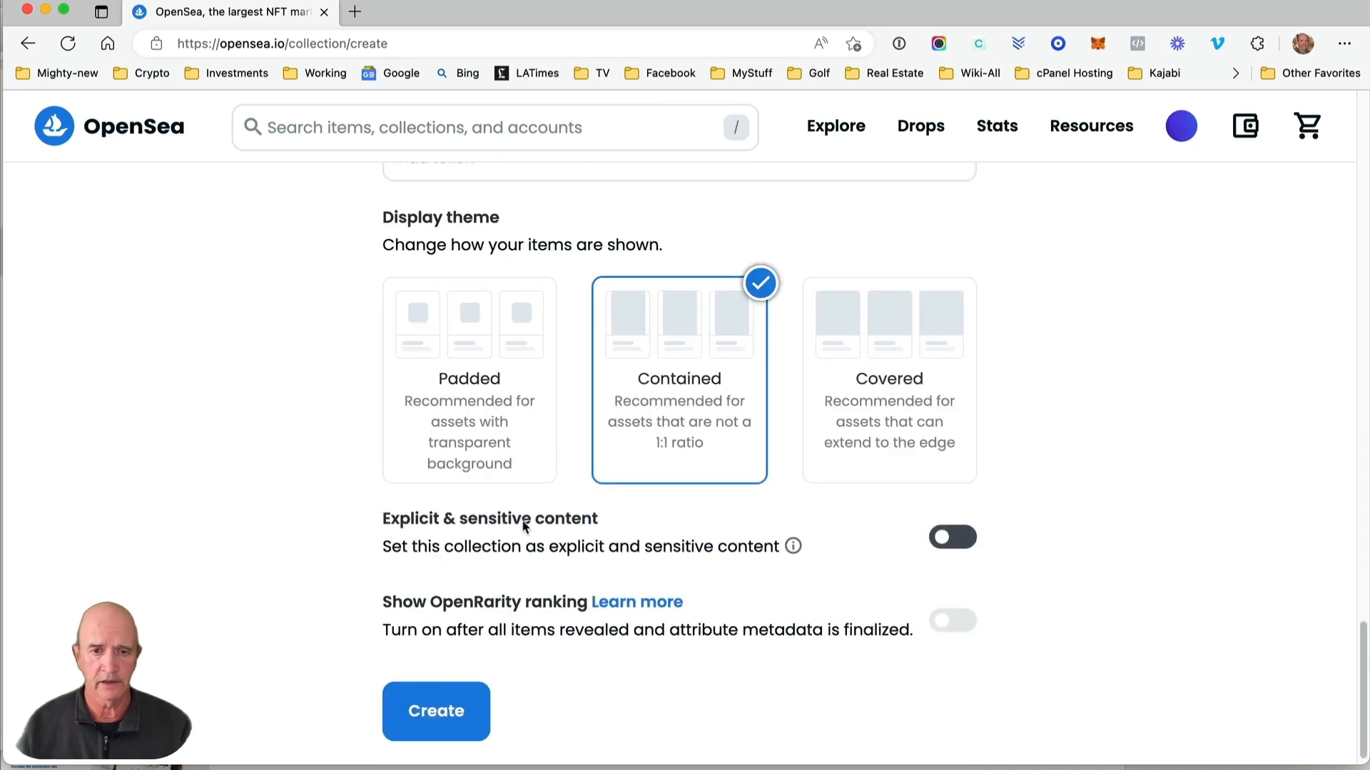
scroll(531, 525, "down", 1)
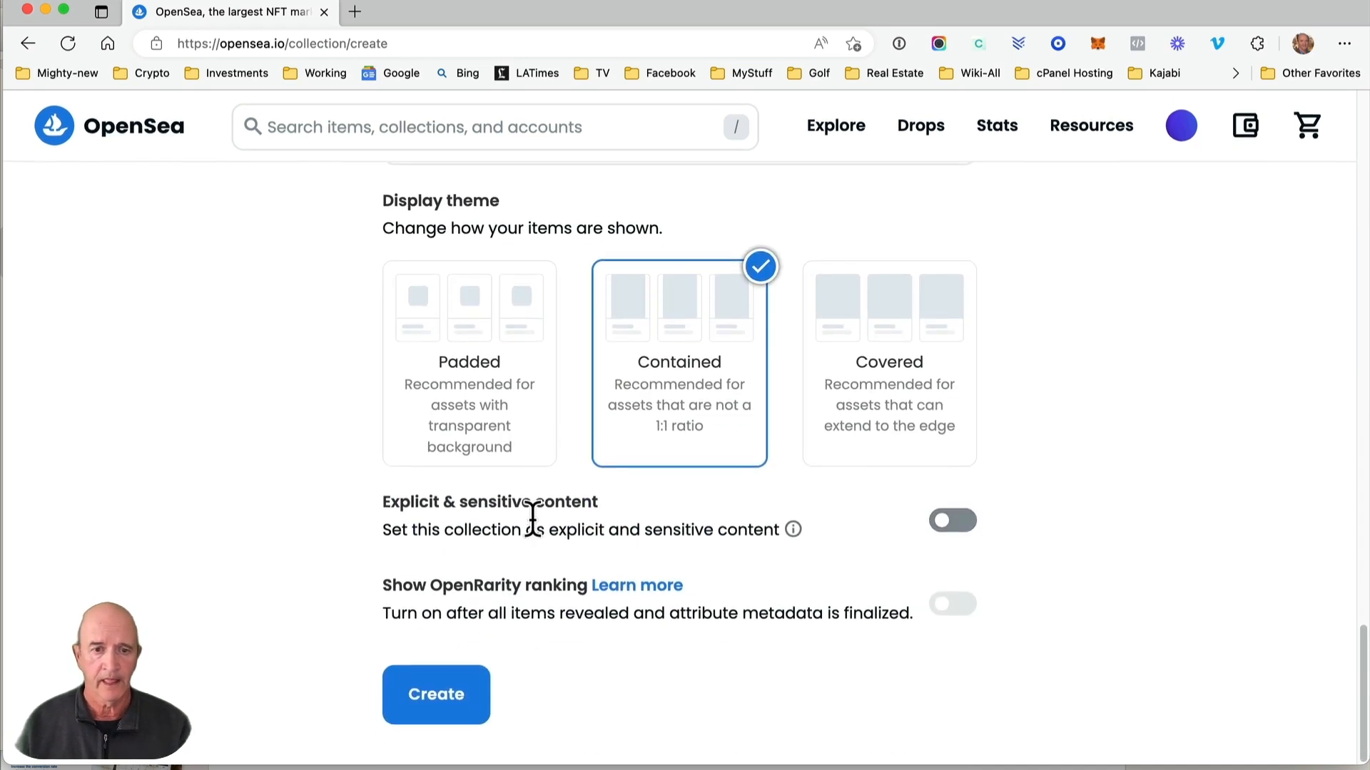
left_click(437, 696)
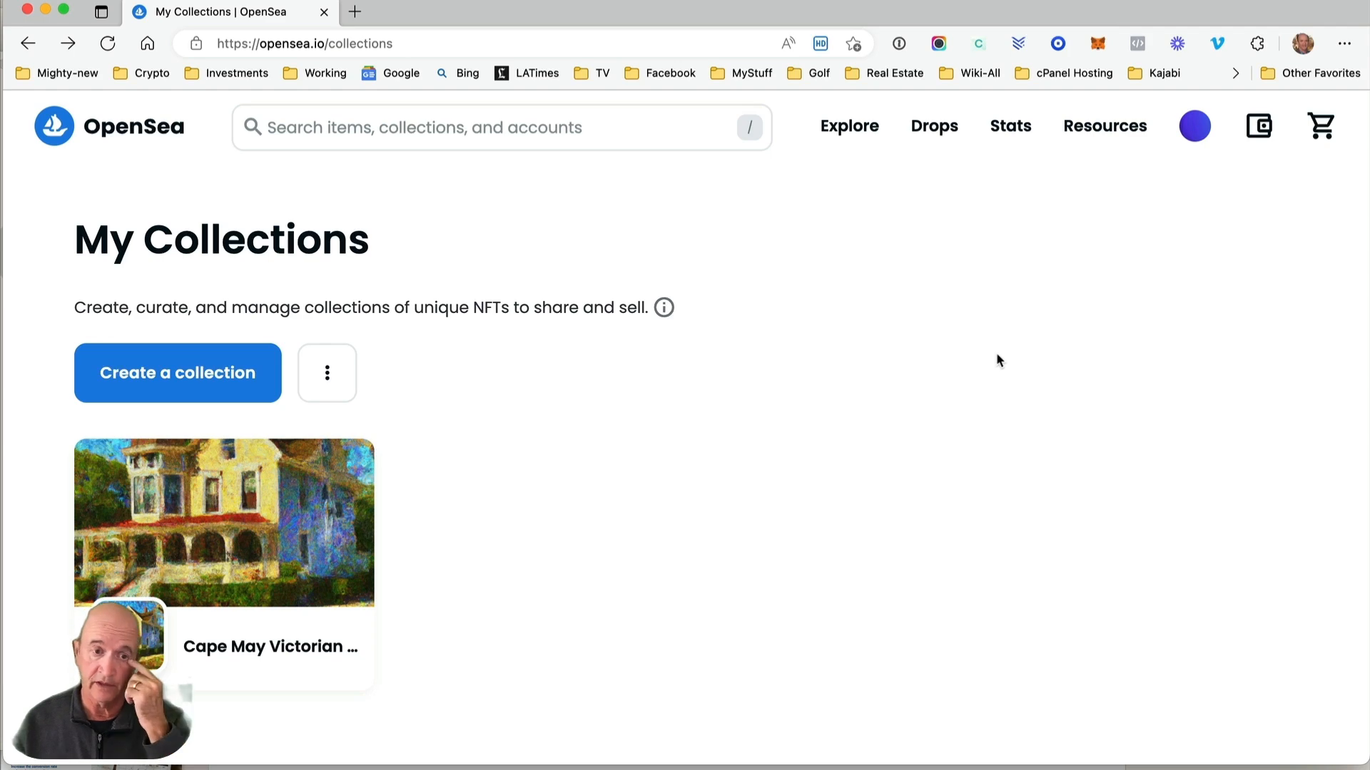
Open the Cape May Victorian Homes collection and start adding a new item to it.
left_click(204, 505)
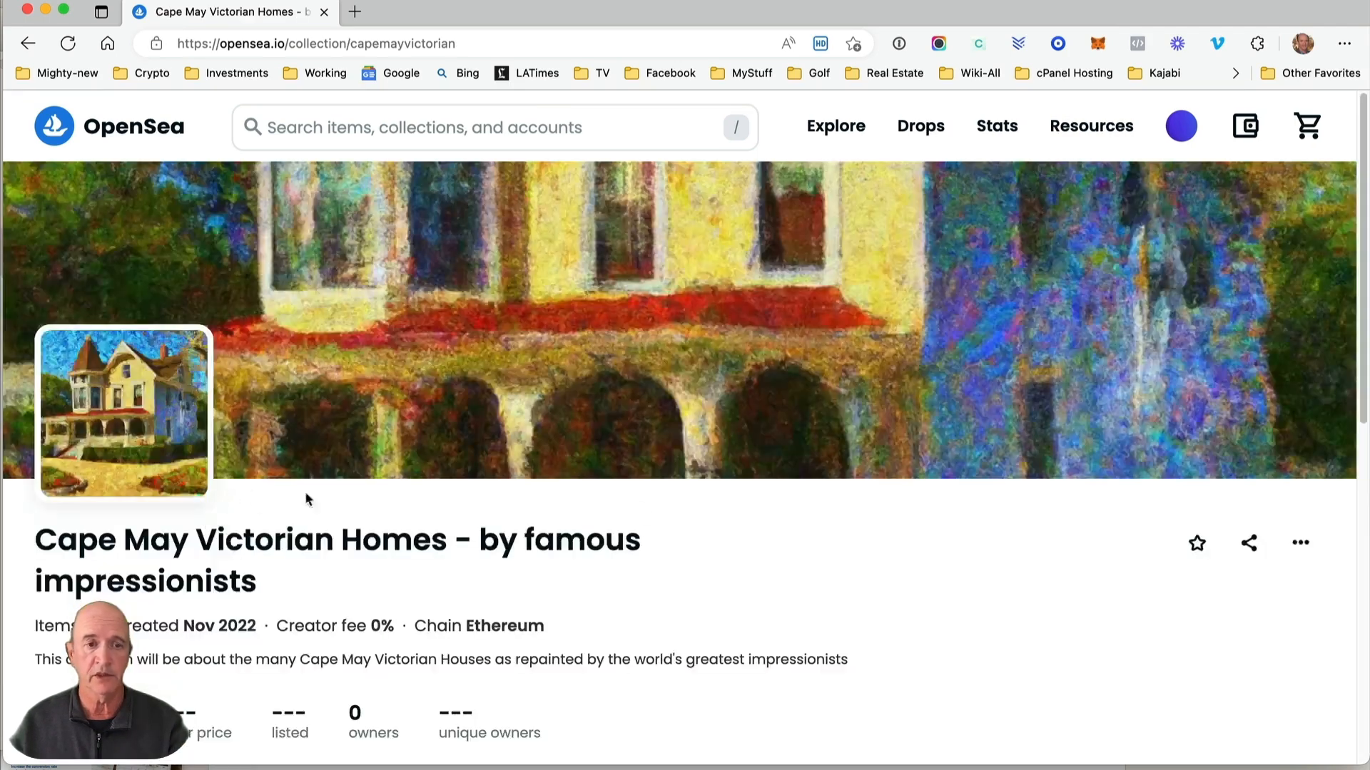
scroll(1096, 483, "down", 2)
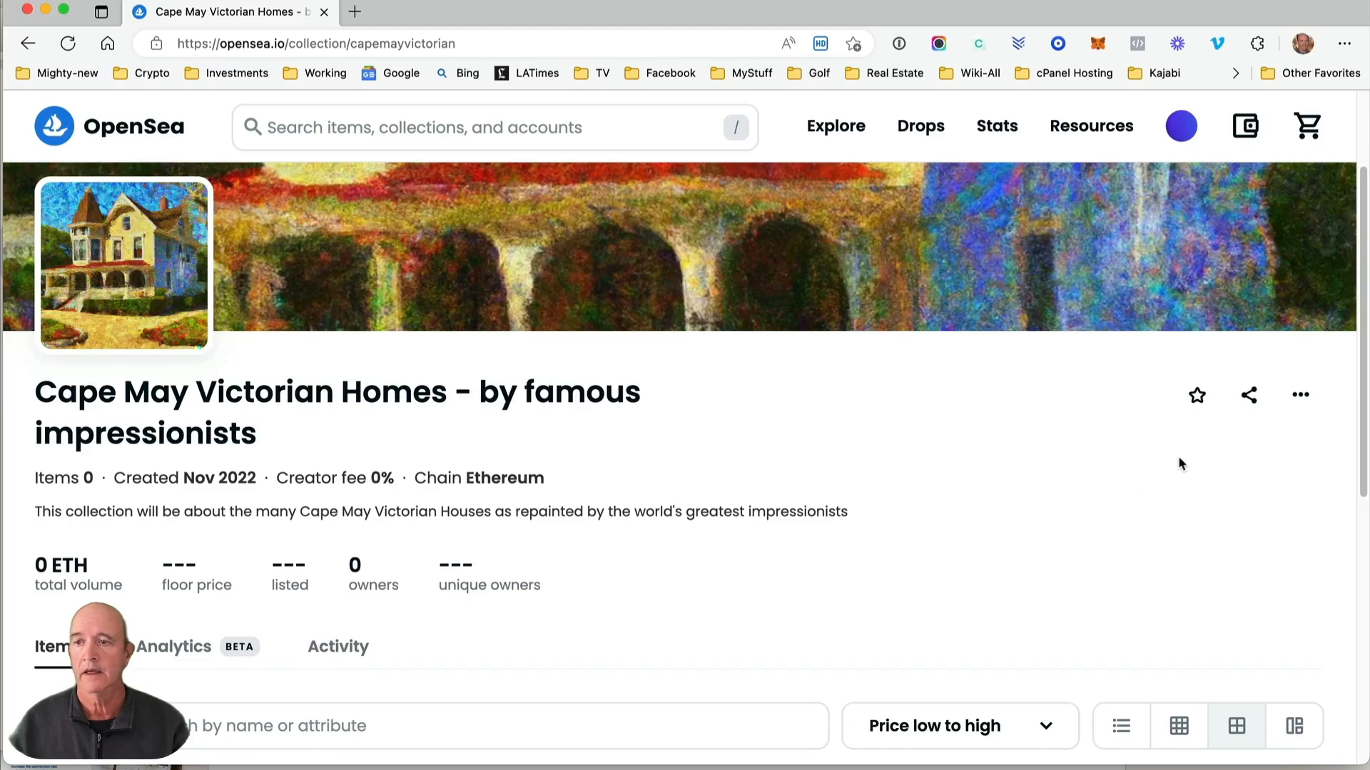
left_click(1301, 398)
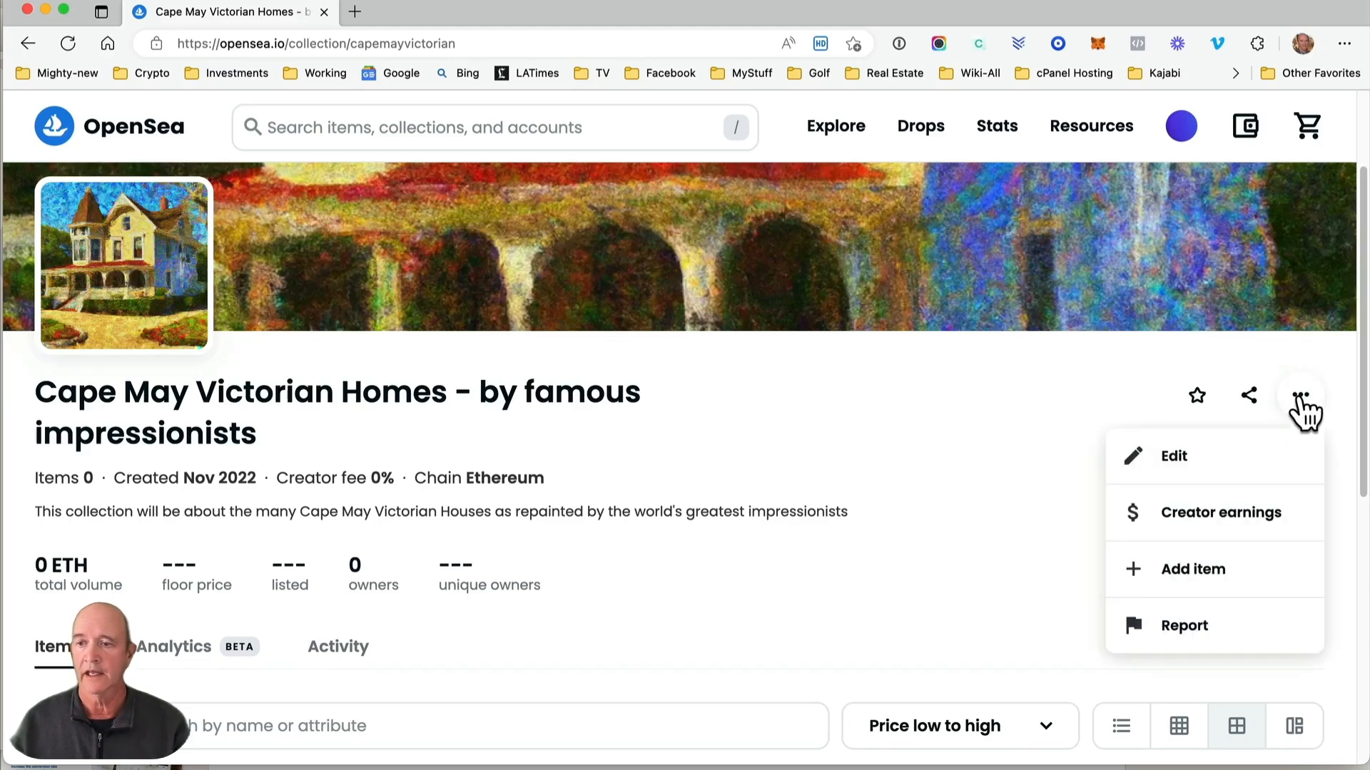
left_click(1192, 571)
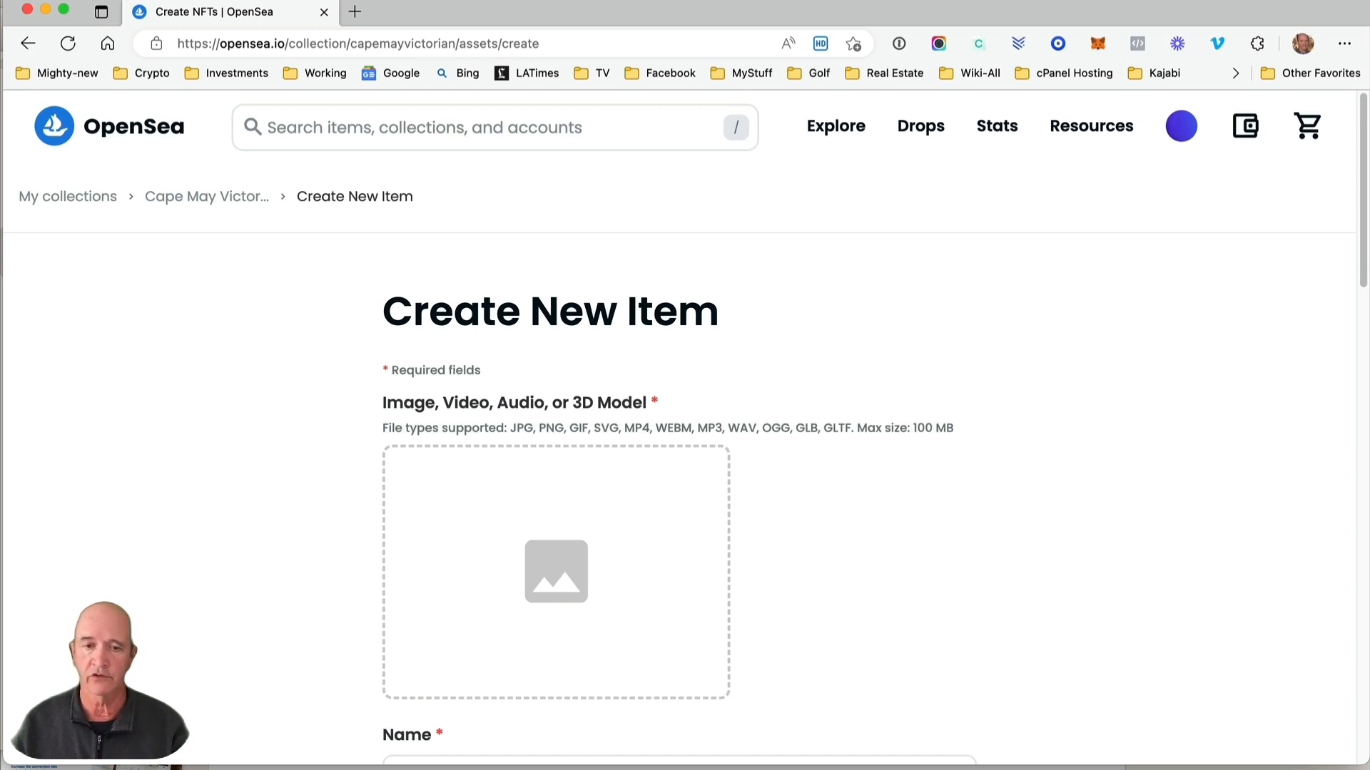
Upload the painted Victorian house image for the new item and name it "Sample home to show the effect".
left_click_drag(1206, 428, 554, 507)
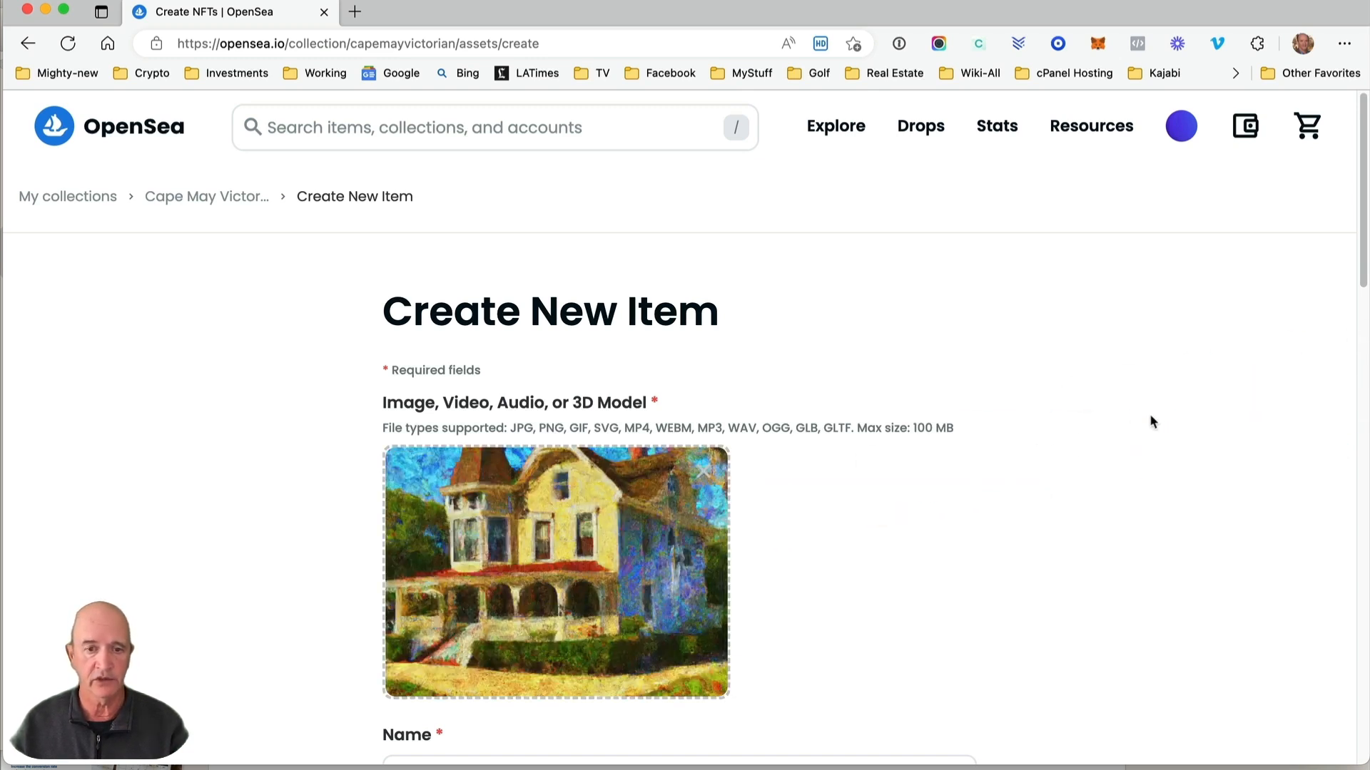
scroll(1156, 418, "down", 5)
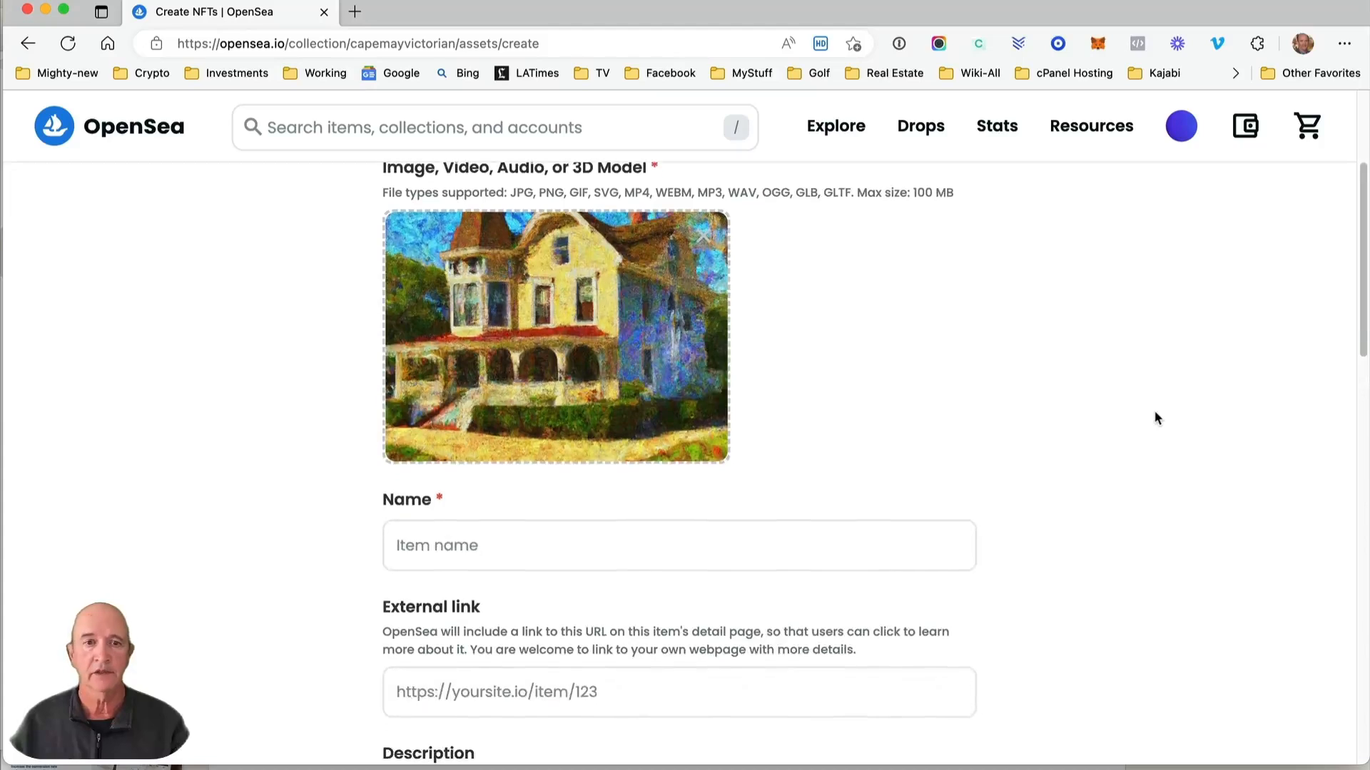
left_click(449, 389)
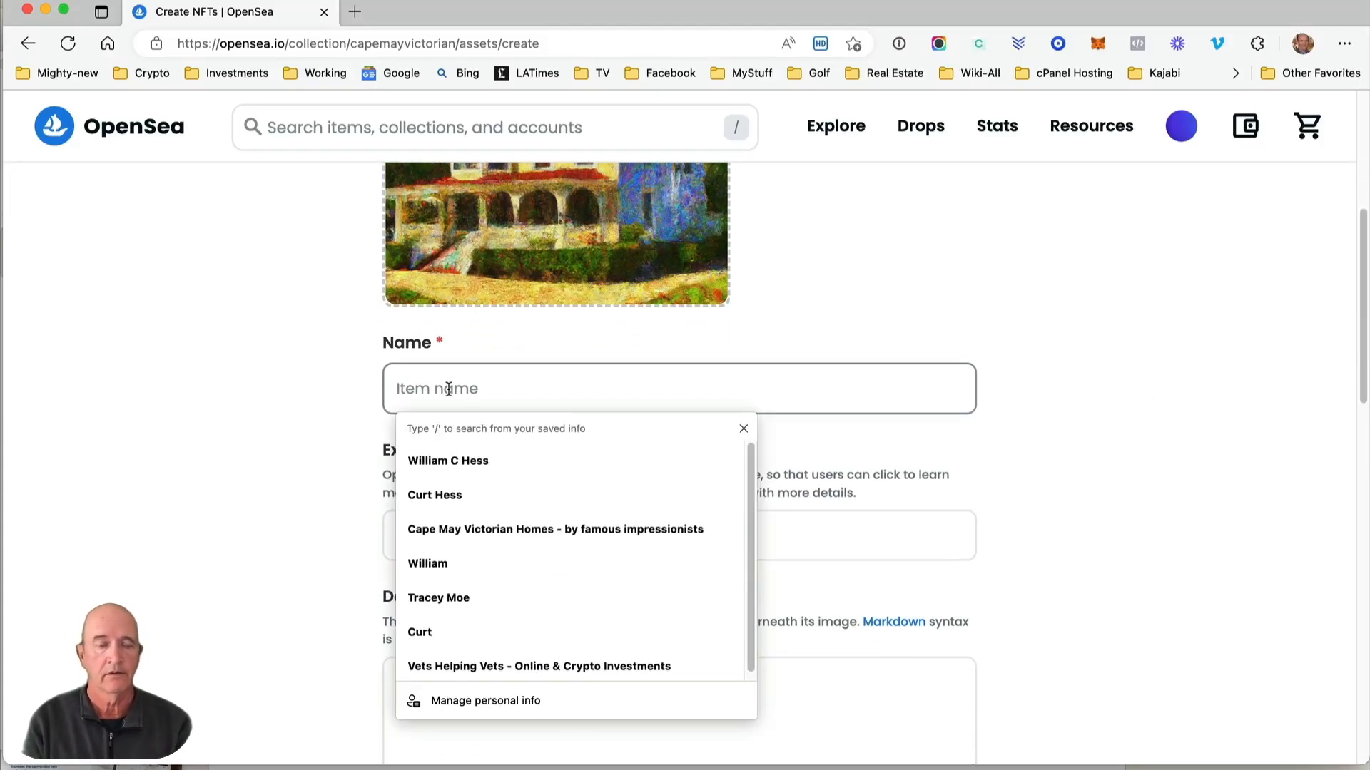
type("Same")
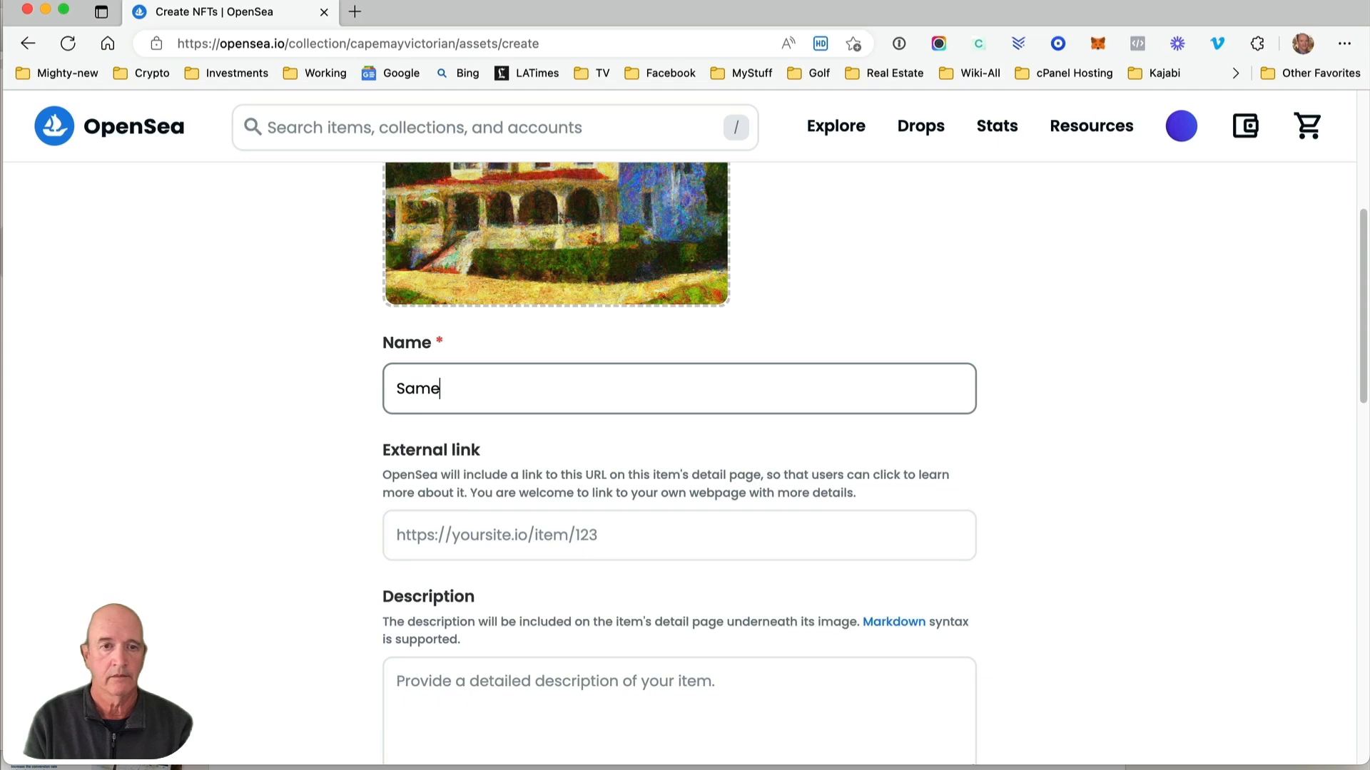
key("BackSpace")
type("ple hom")
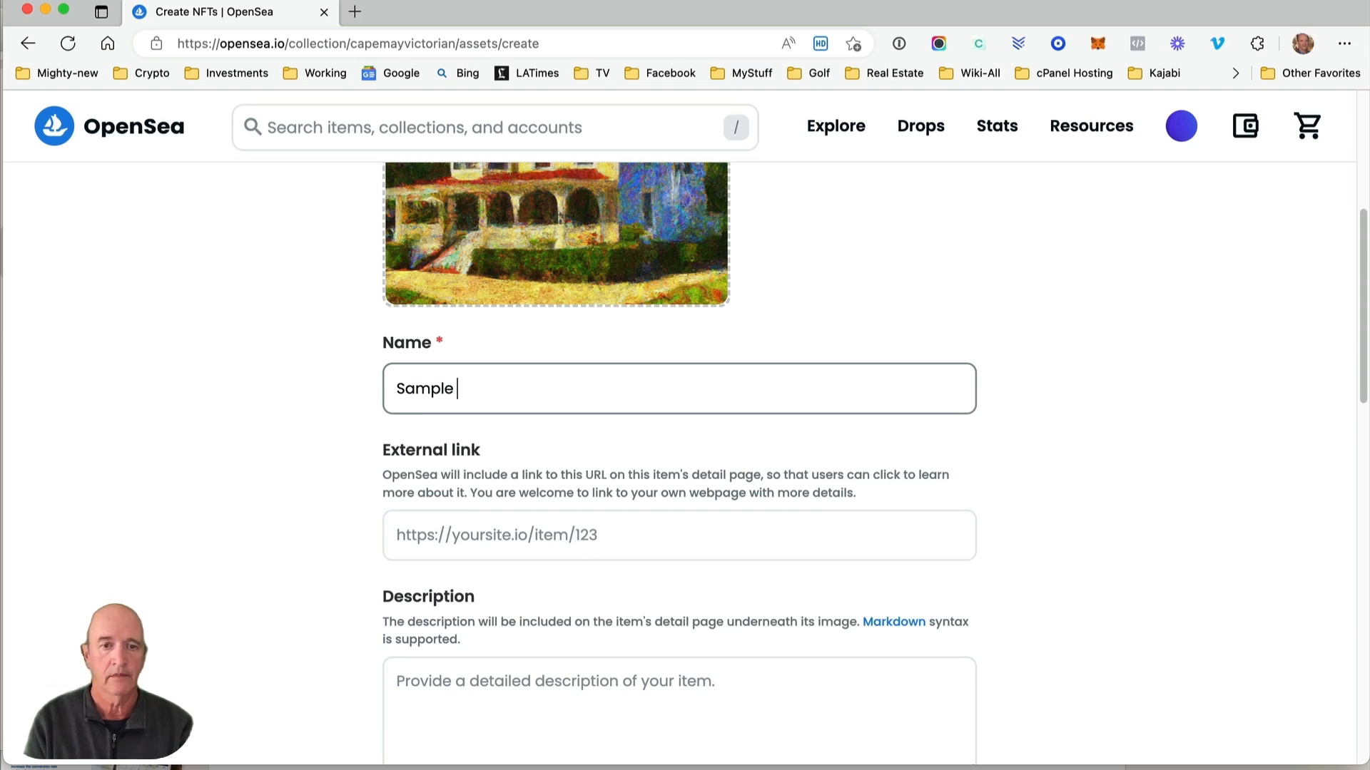
type("e to show")
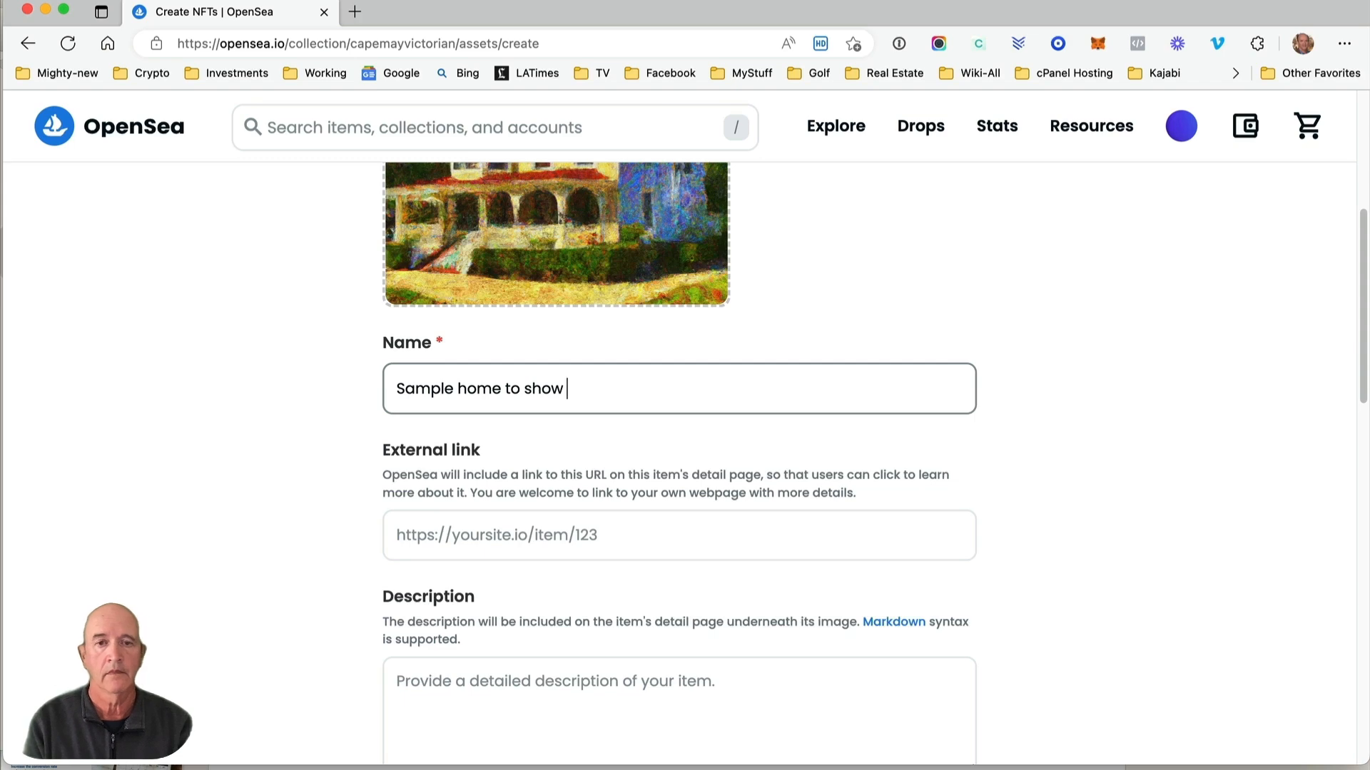
type(" the effec")
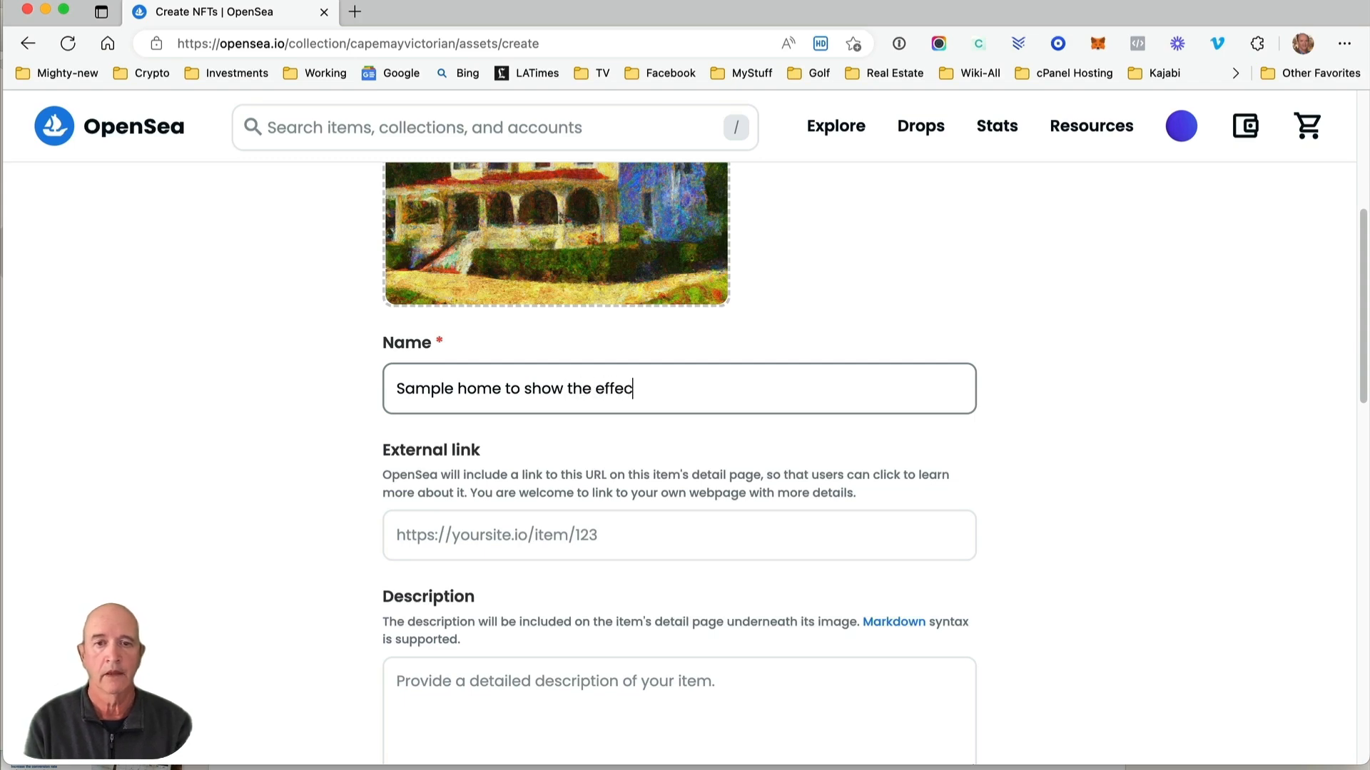
type("t")
Enter the item description "This image was created by DALL-E-2 with the text of "Cape May Victorian Home by vincent van gogh"".
scroll(432, 463, "down", 4)
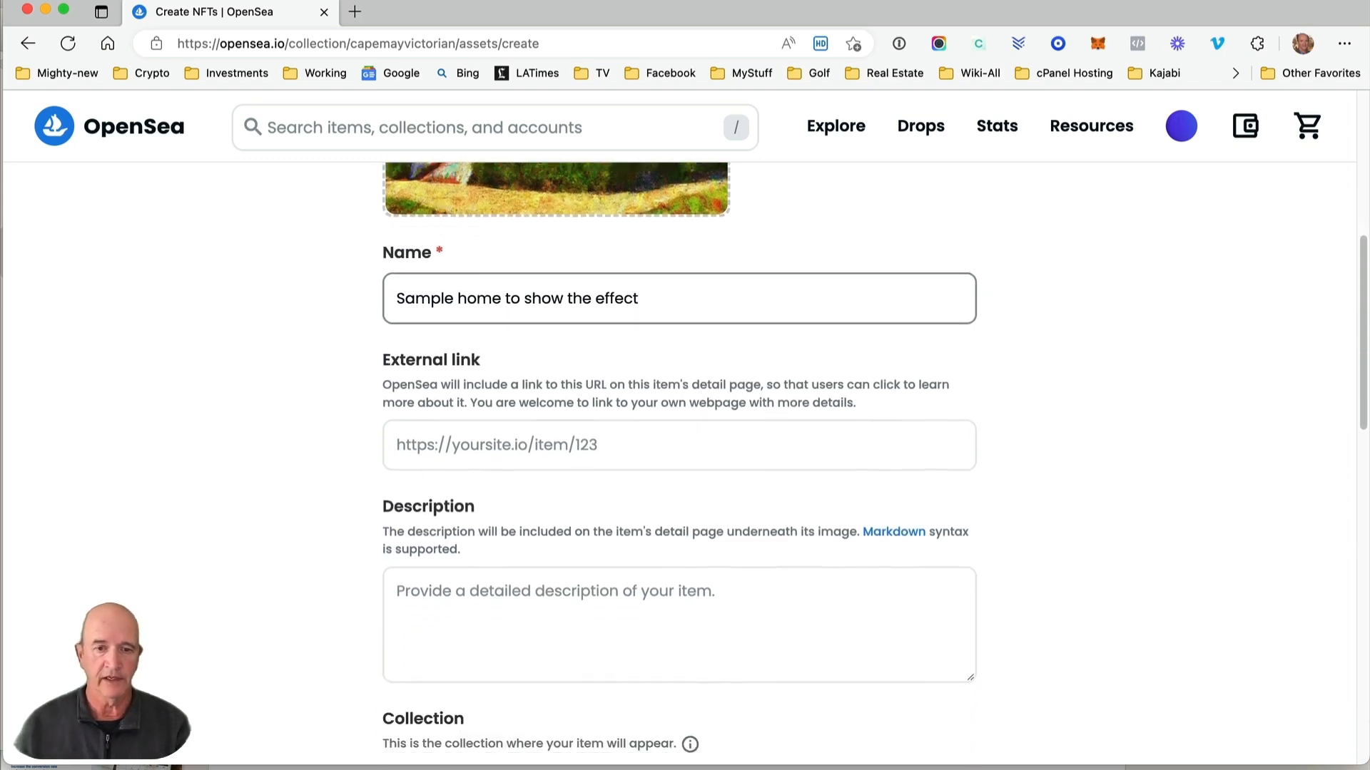
left_click(464, 529)
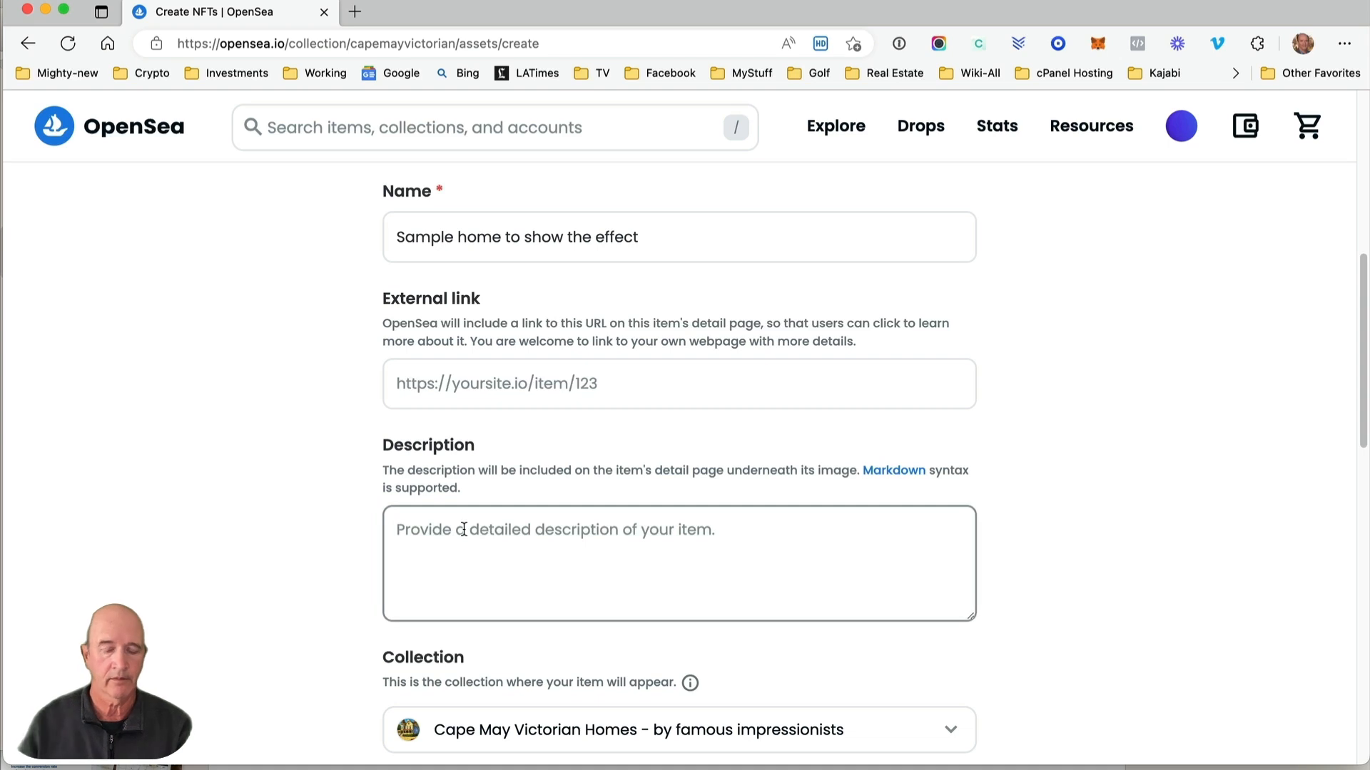
type("This ima")
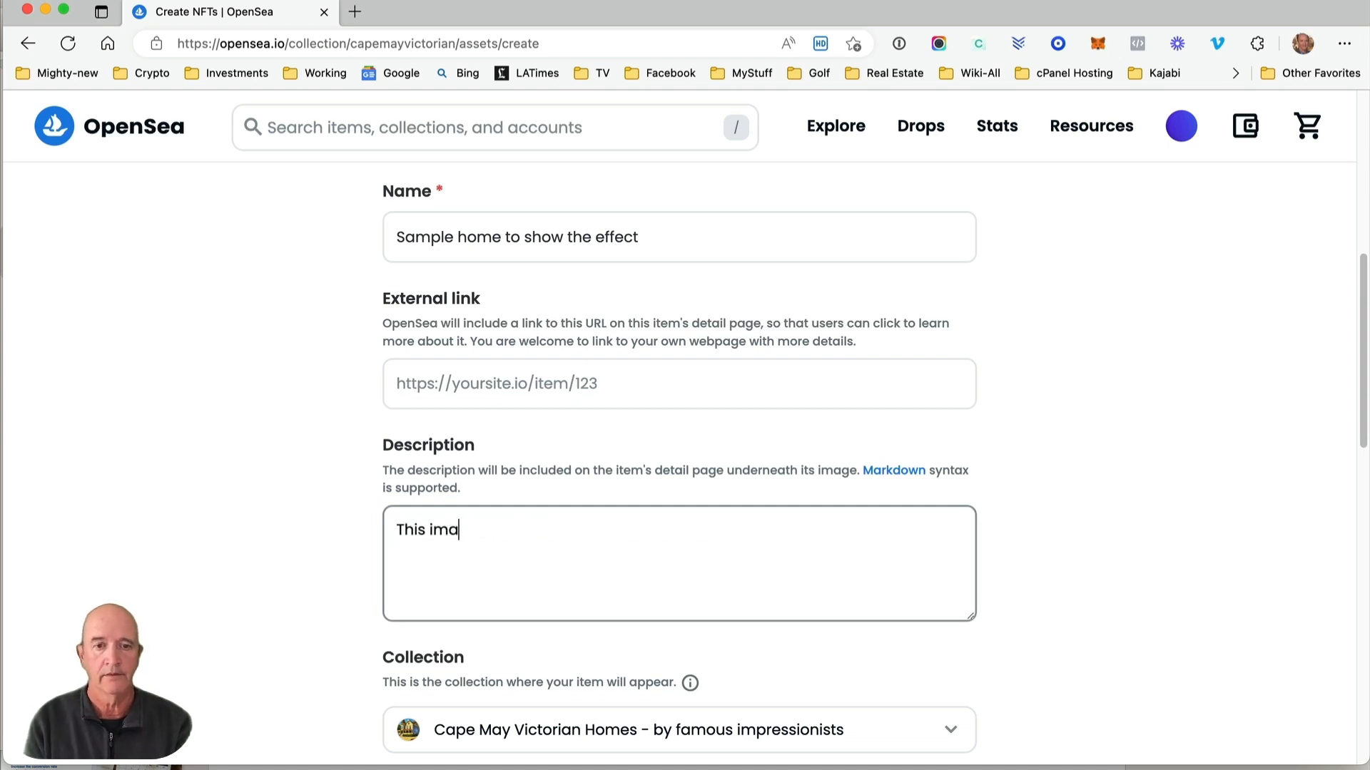
type("ge was creat")
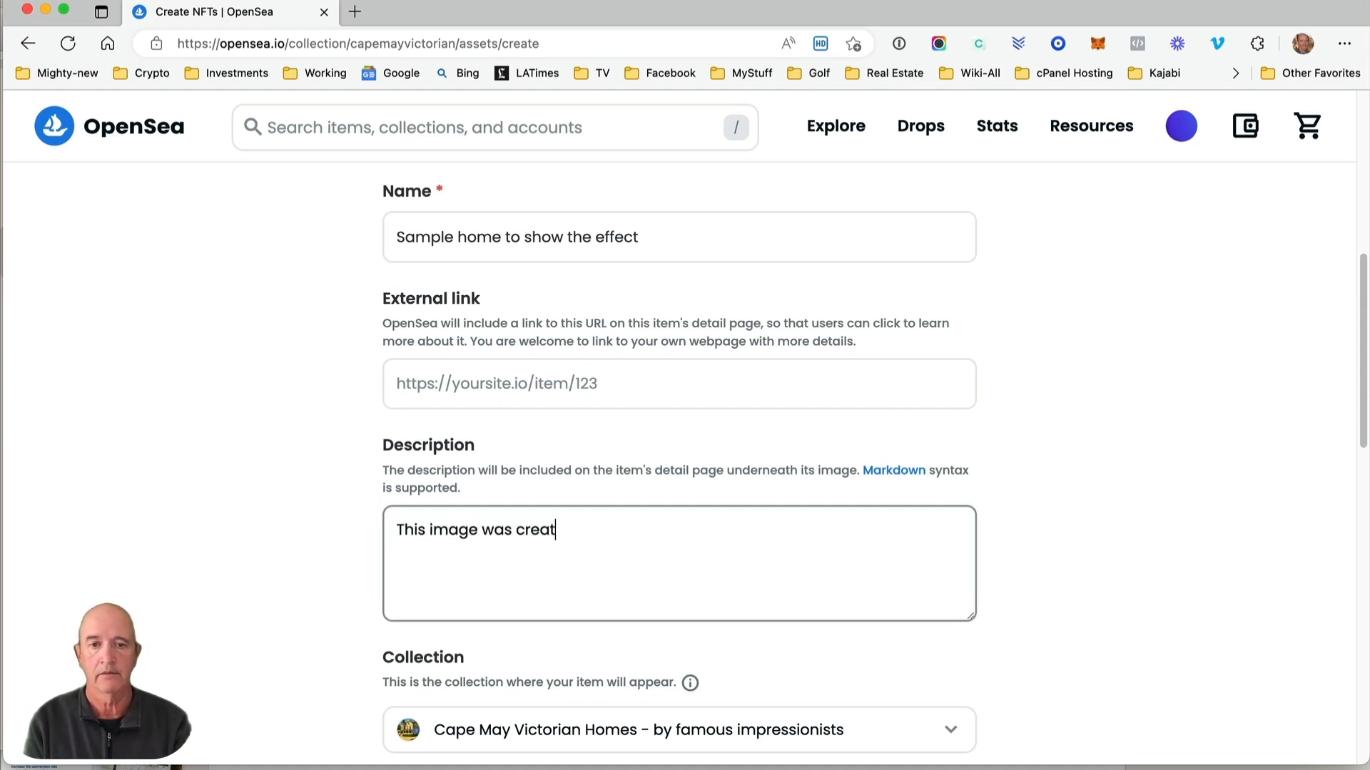
type("ed by DA")
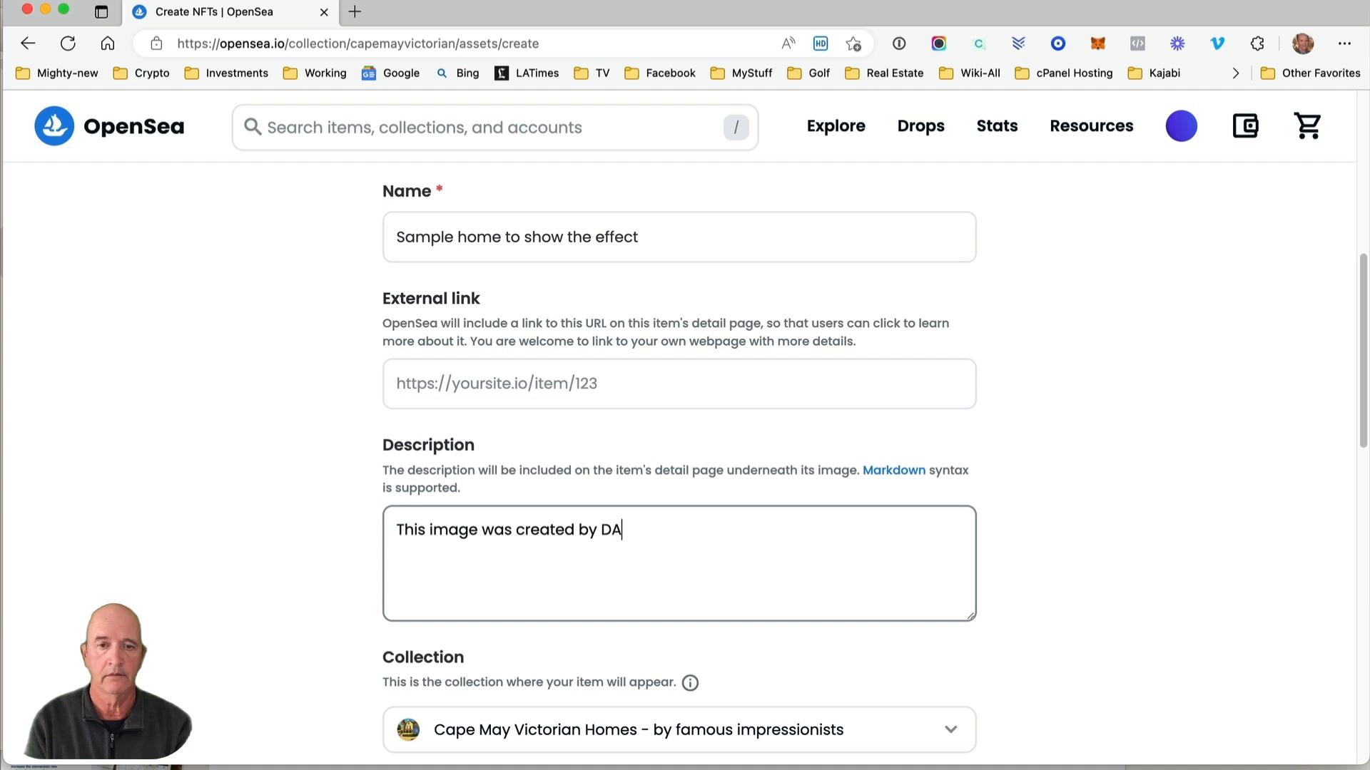
type("LL-E-")
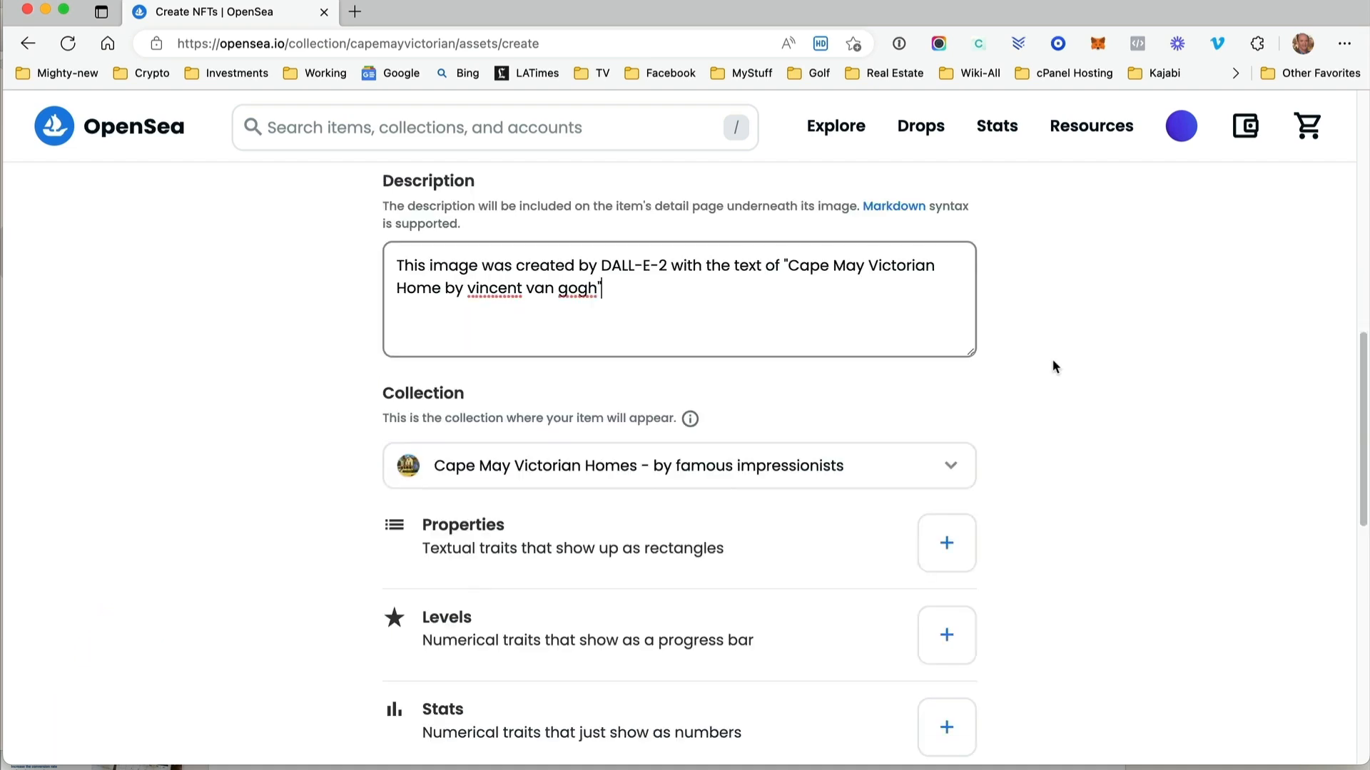
Create the item with a supply of 1 on the Ethereum blockchain, leaving traits, unlockable content and explicit content unset.
scroll(1056, 367, "down", 3)
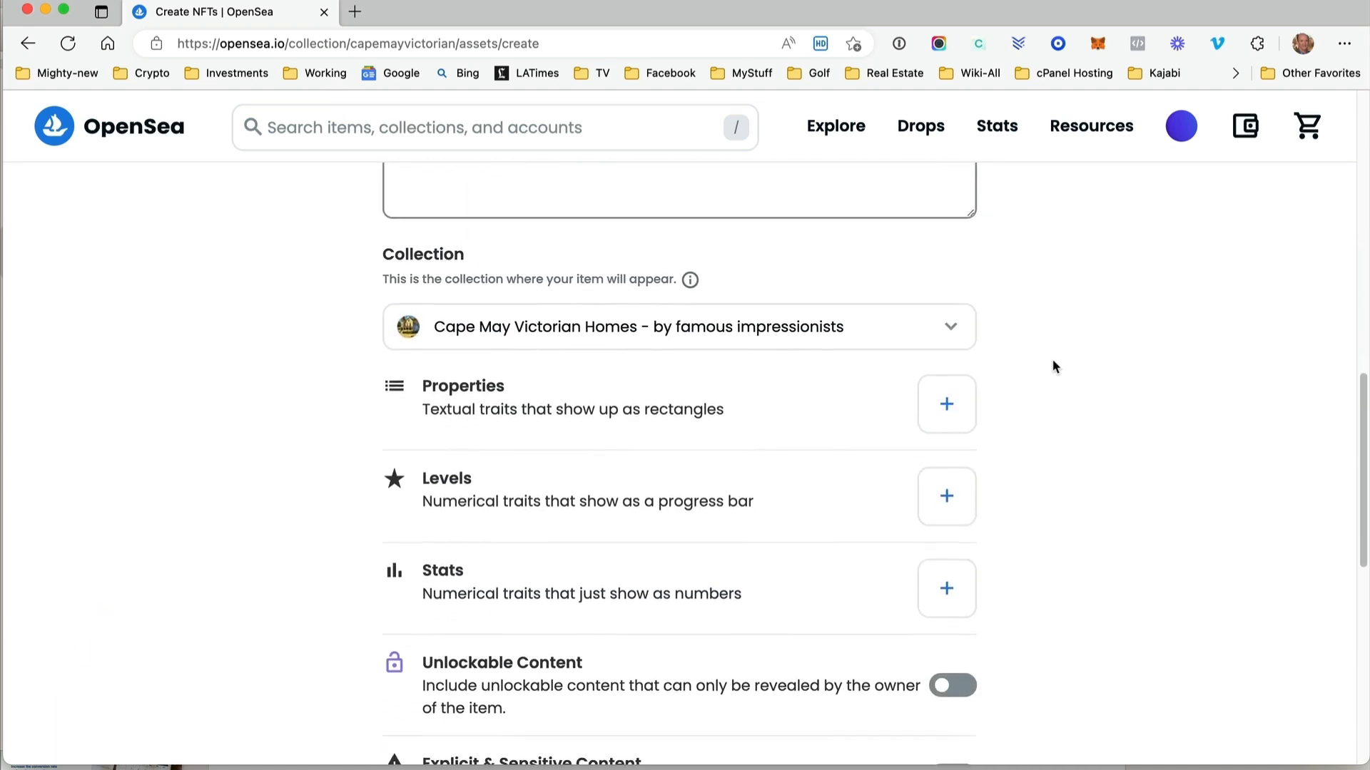
scroll(1054, 367, "down", 2)
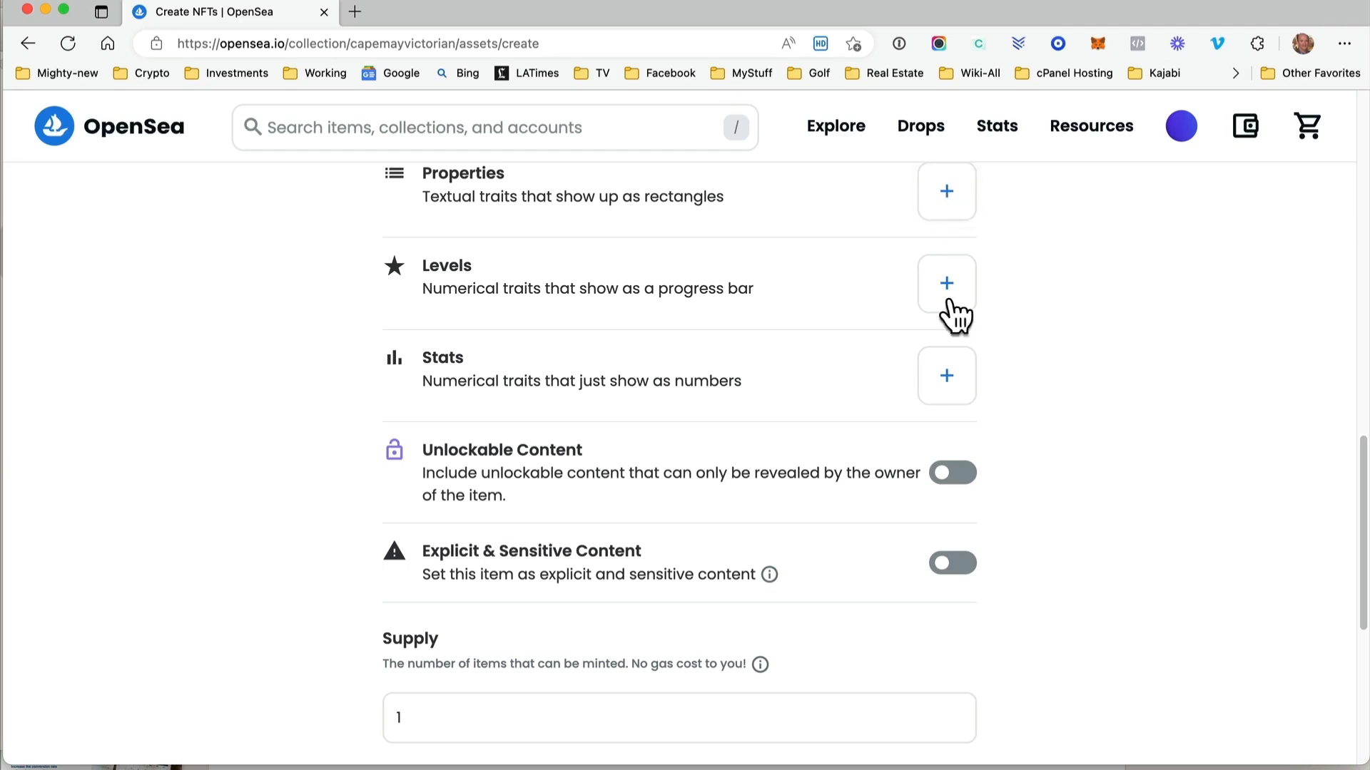
scroll(1081, 408, "down", 6)
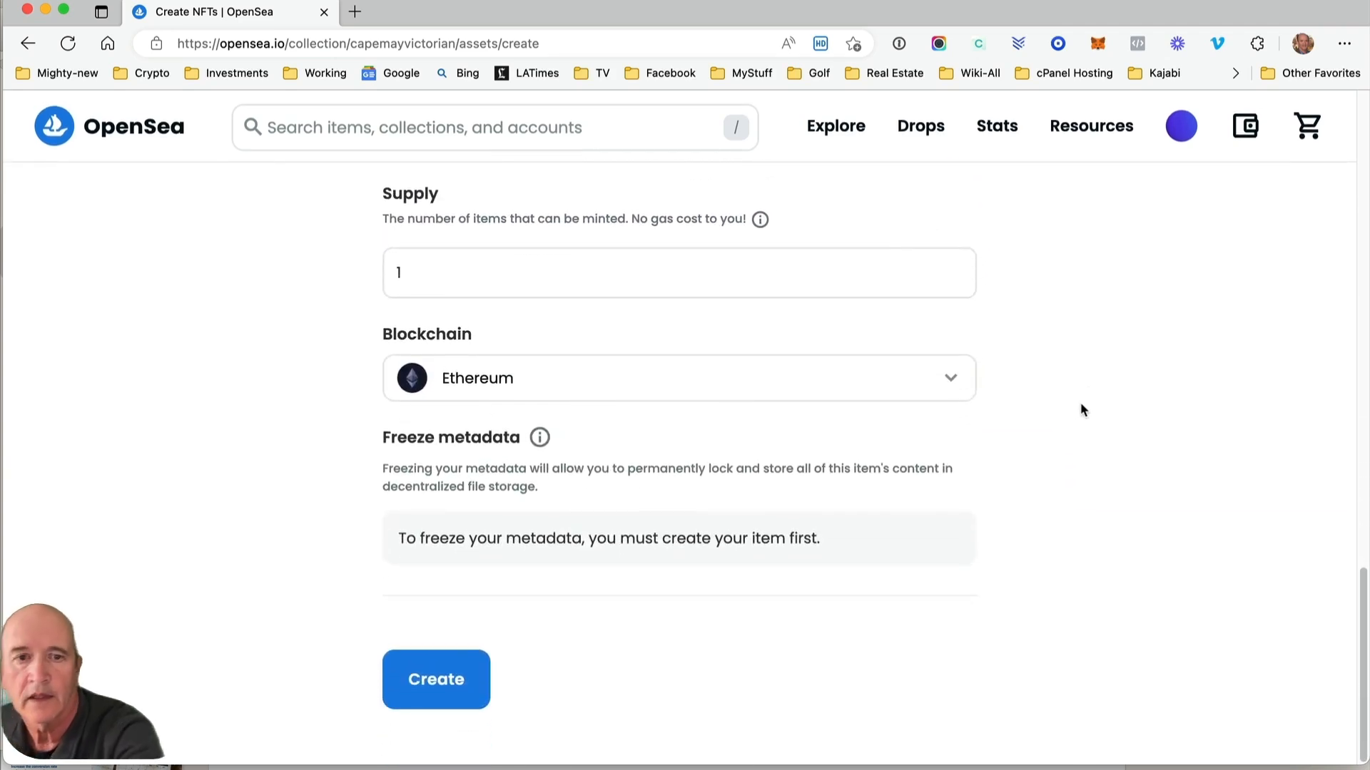
left_click(858, 280)
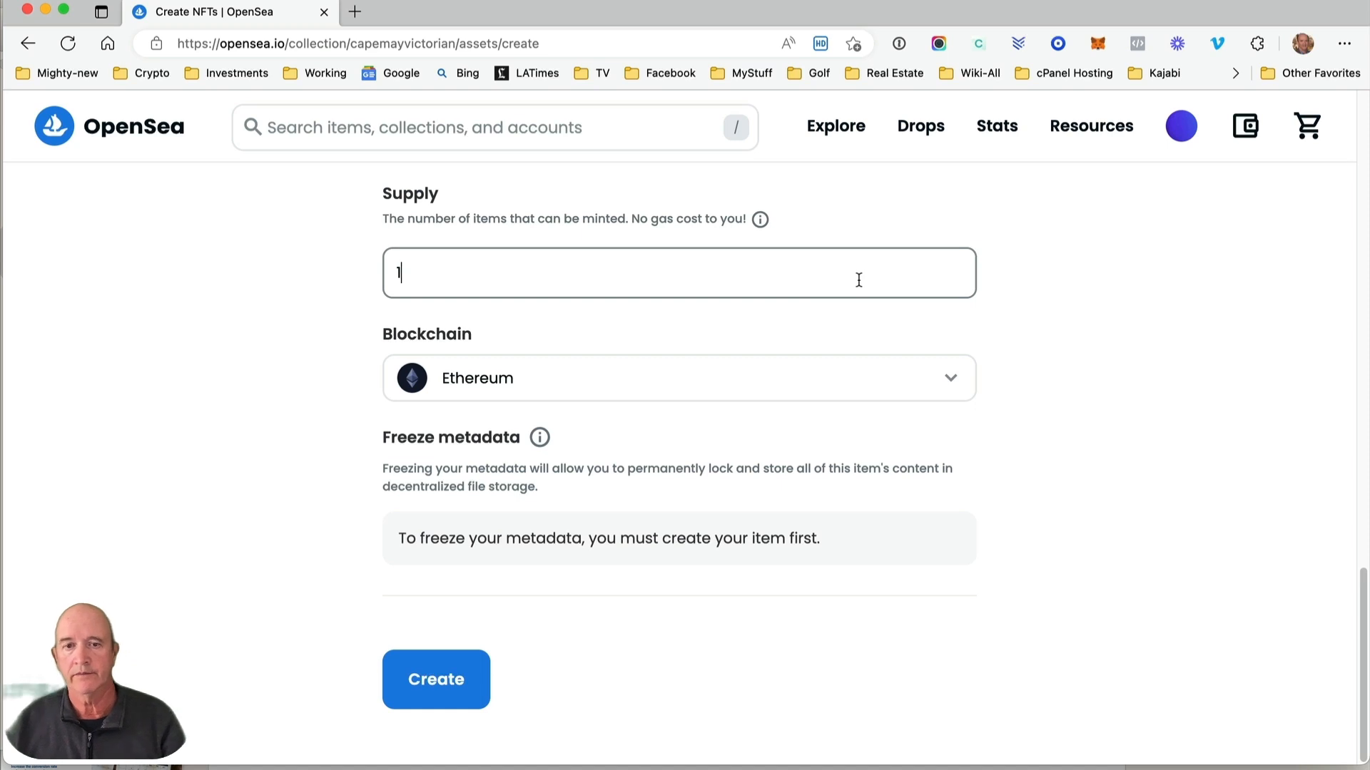
key("Tab")
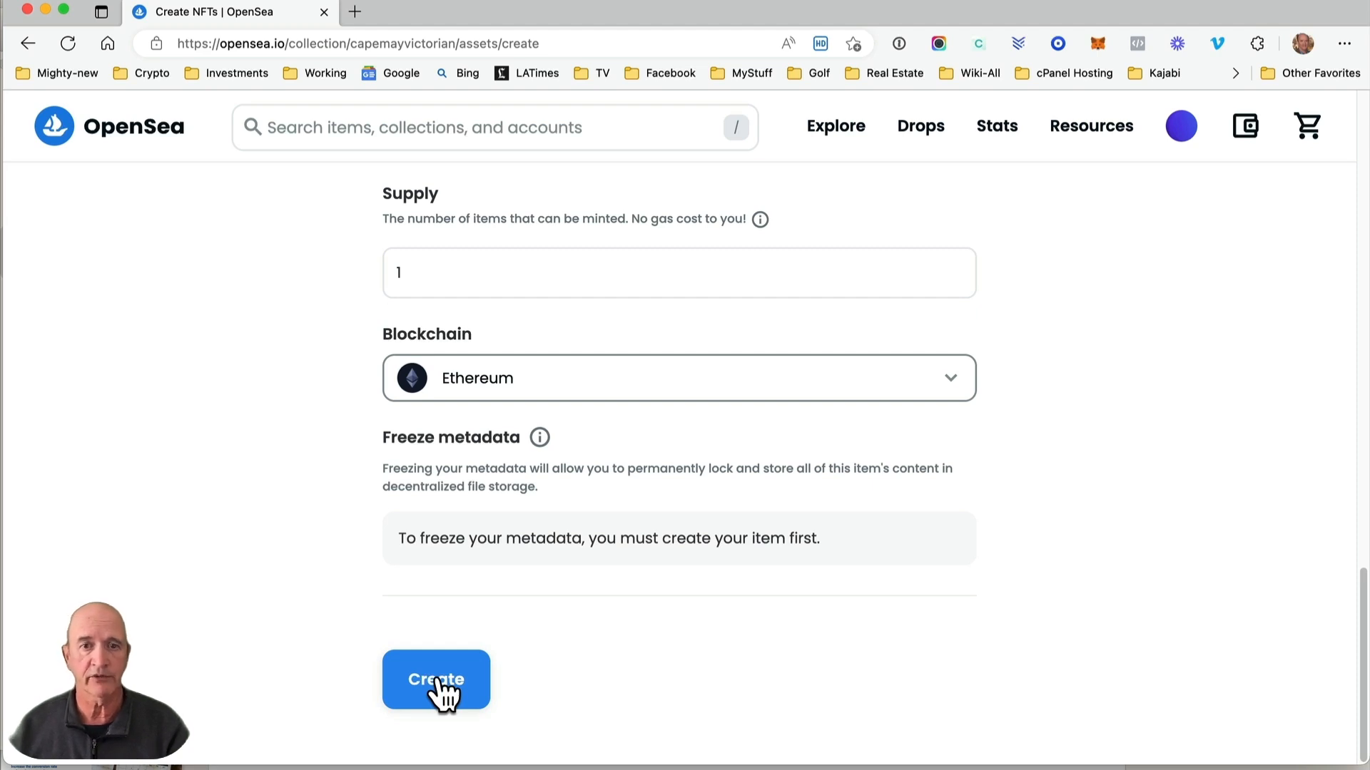
left_click(438, 684)
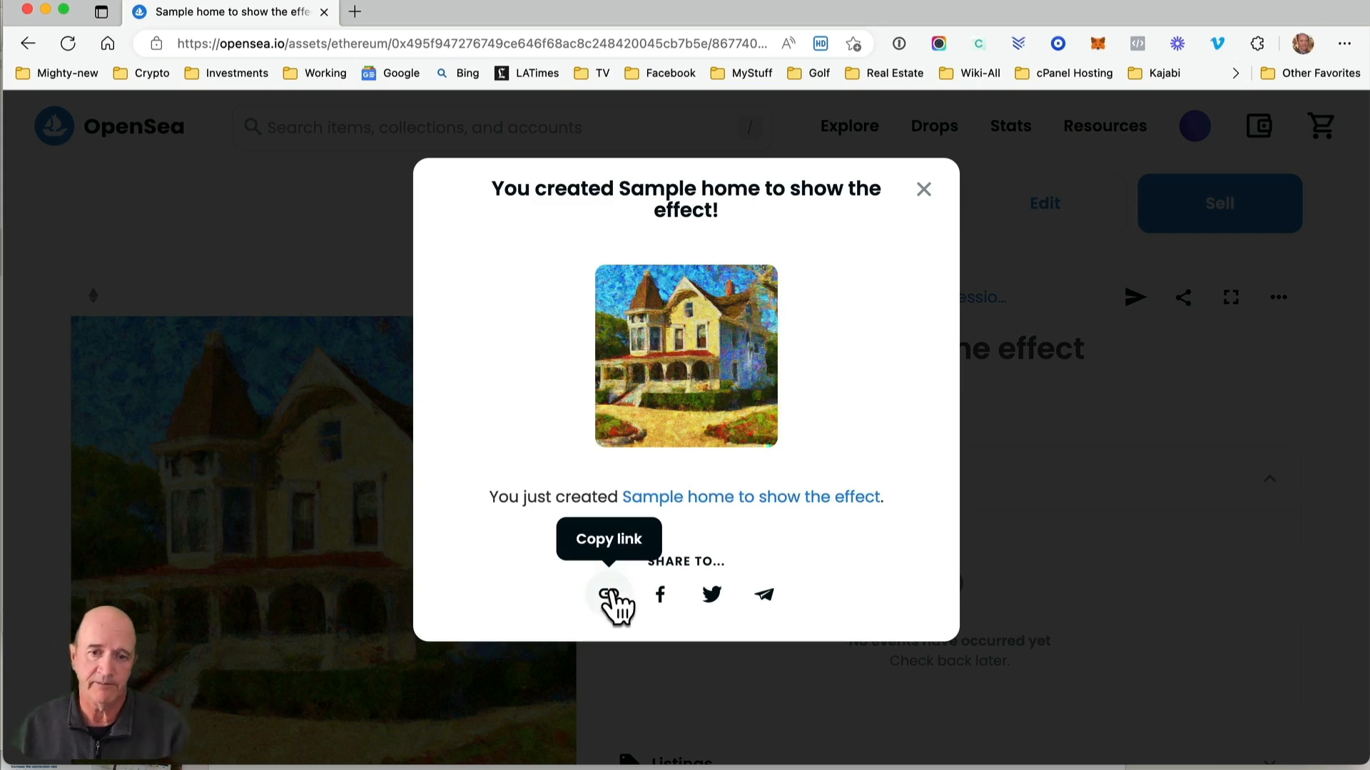
Copy the new item's share link, and in Mail address a new message to the recipient's contact.
left_click(611, 597)
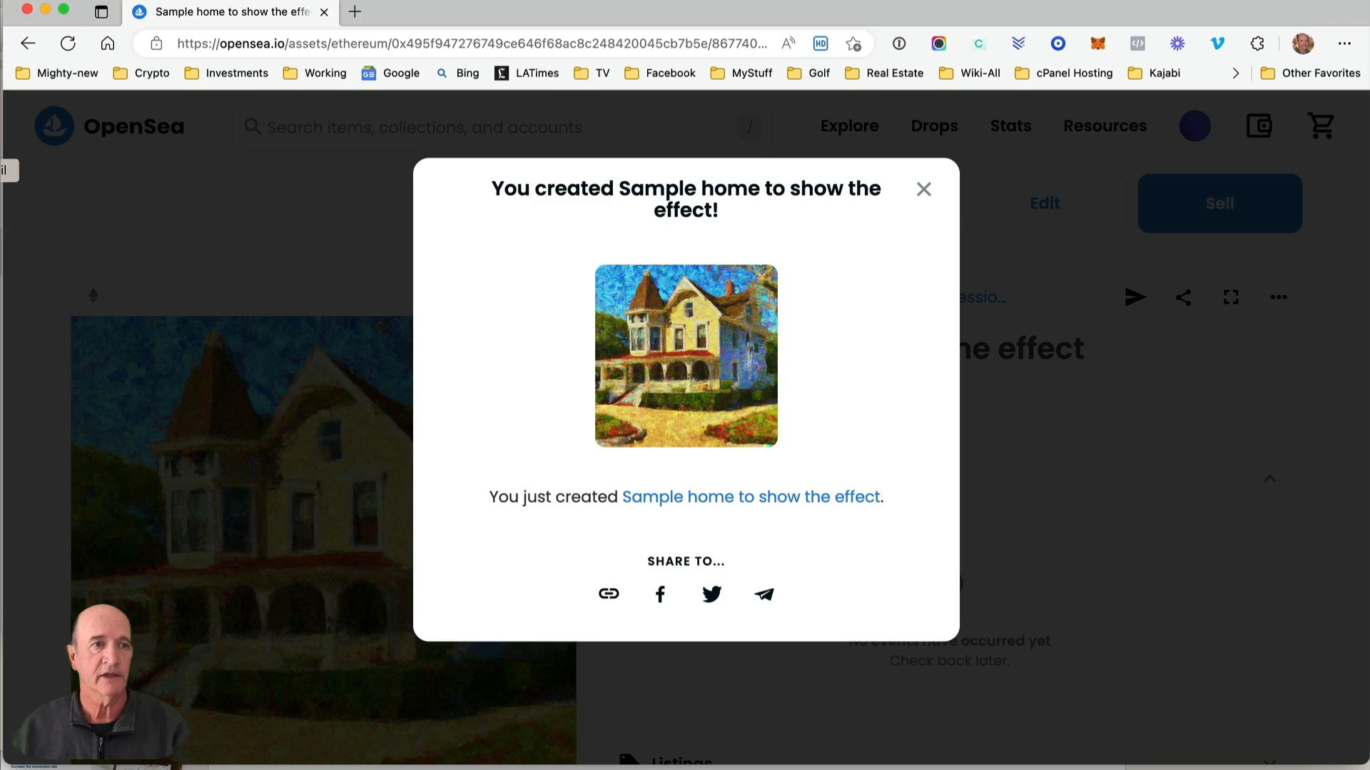
left_click(2, 170)
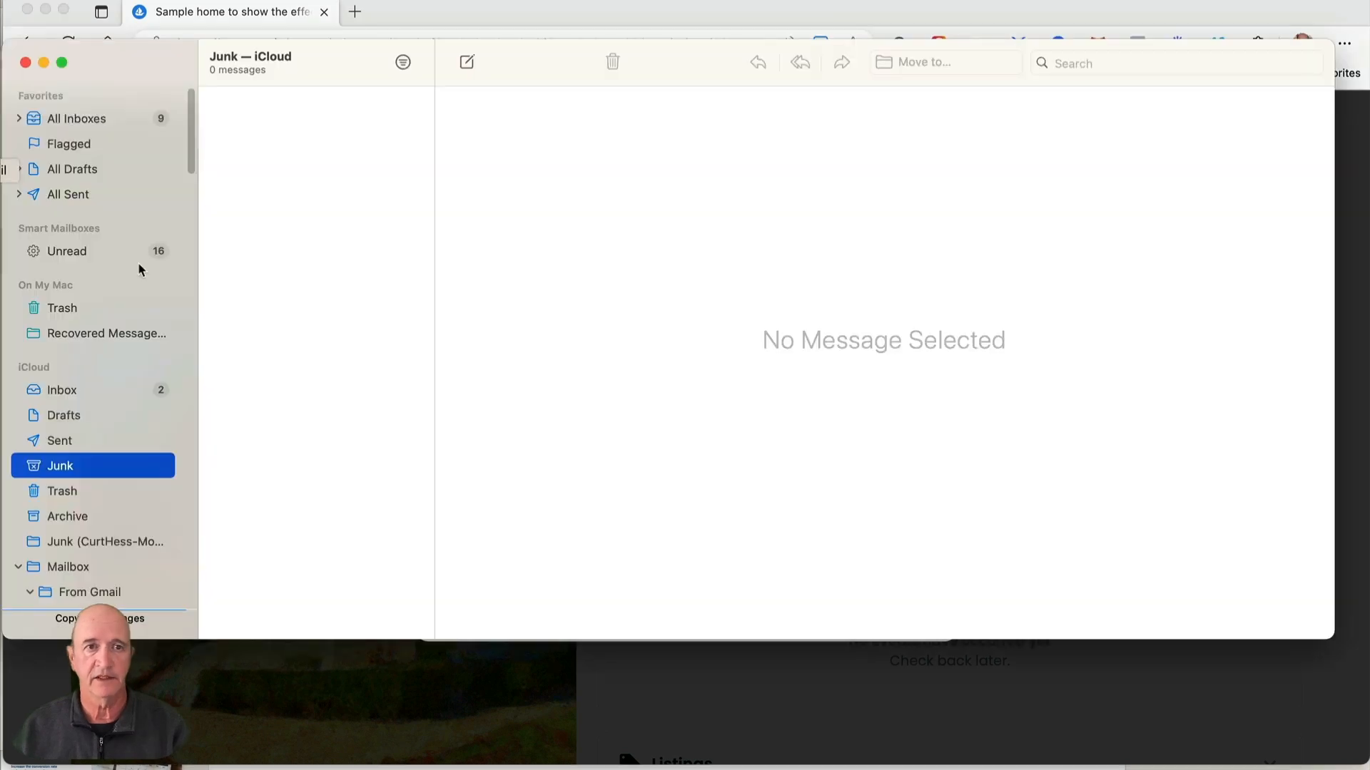
left_click(468, 62)
type("cu")
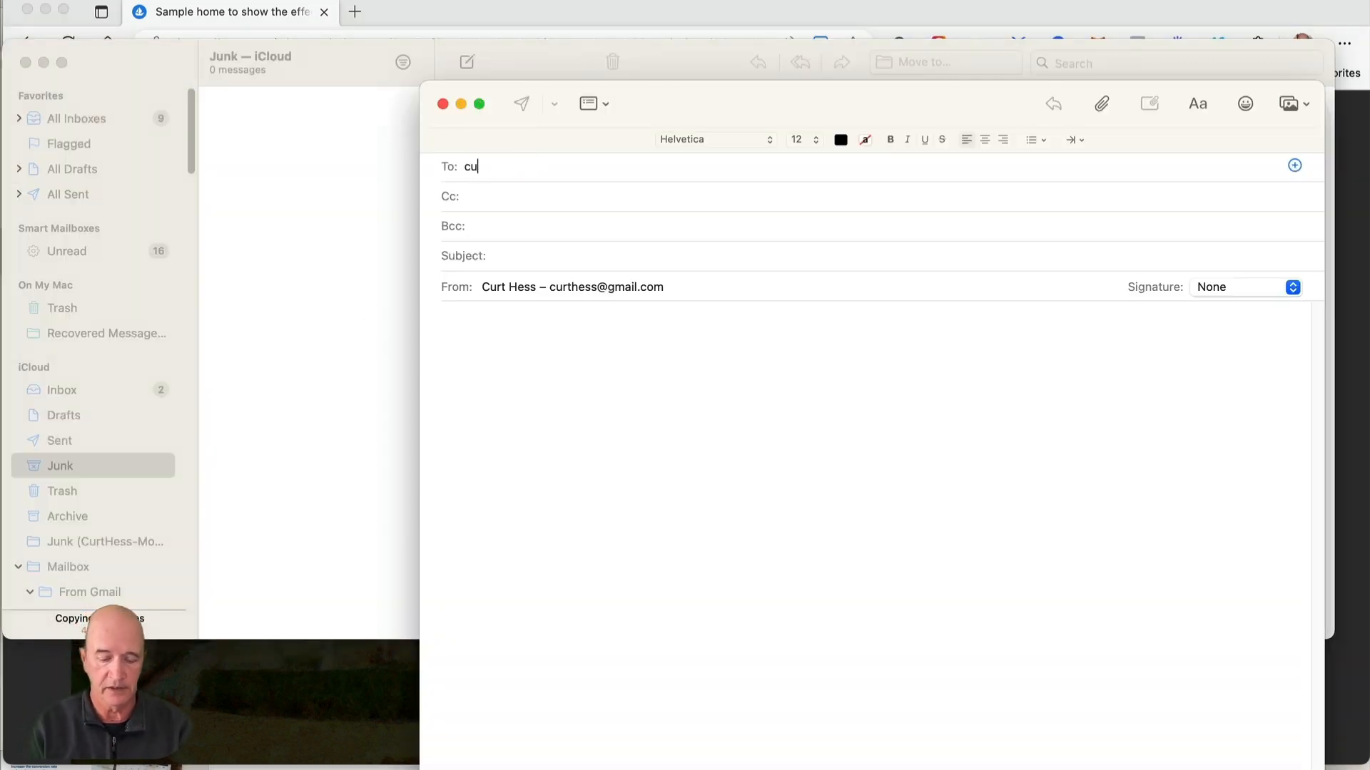
type("rt")
key("Return")
key("Tab")
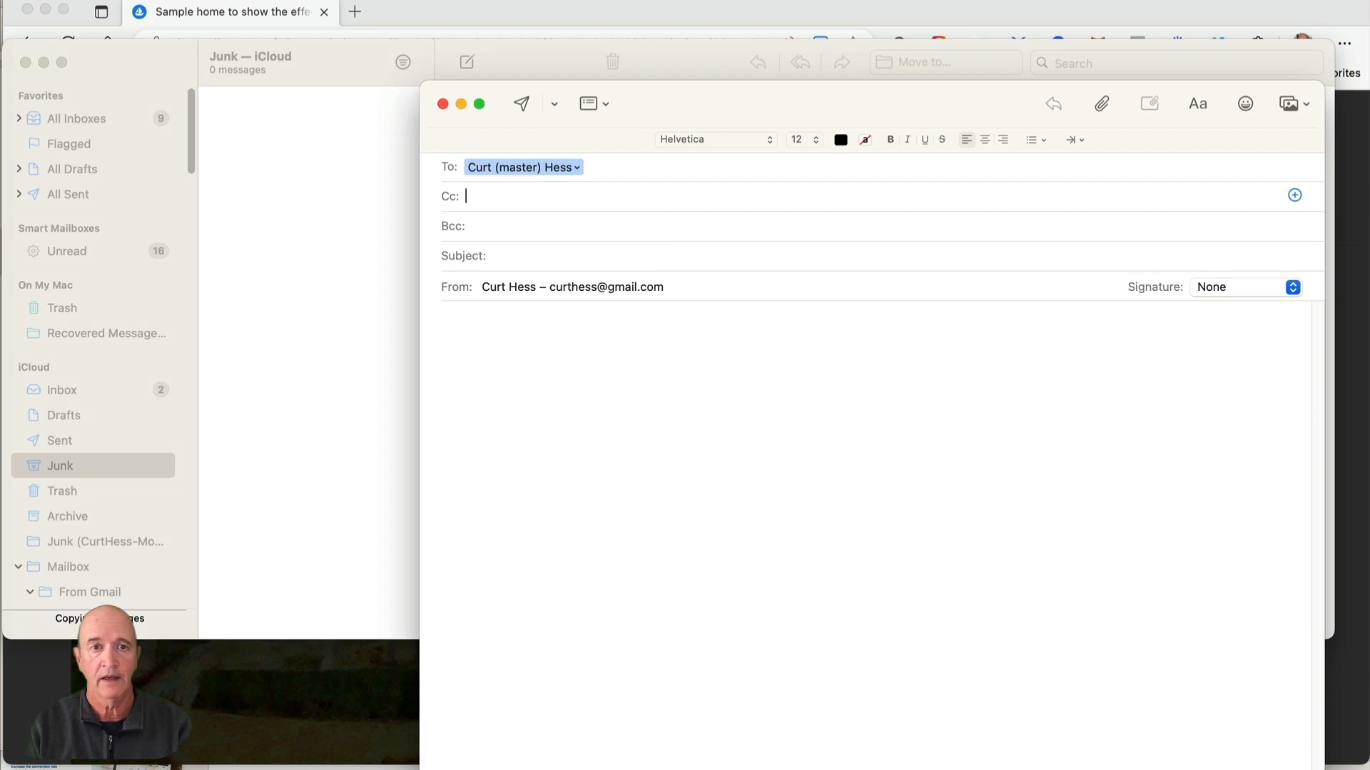
Set the subject to "My first NFT" and send the message with the text "Here it is!!" and the item link.
key("Tab")
key("Tab")
type("n")
type("My first N")
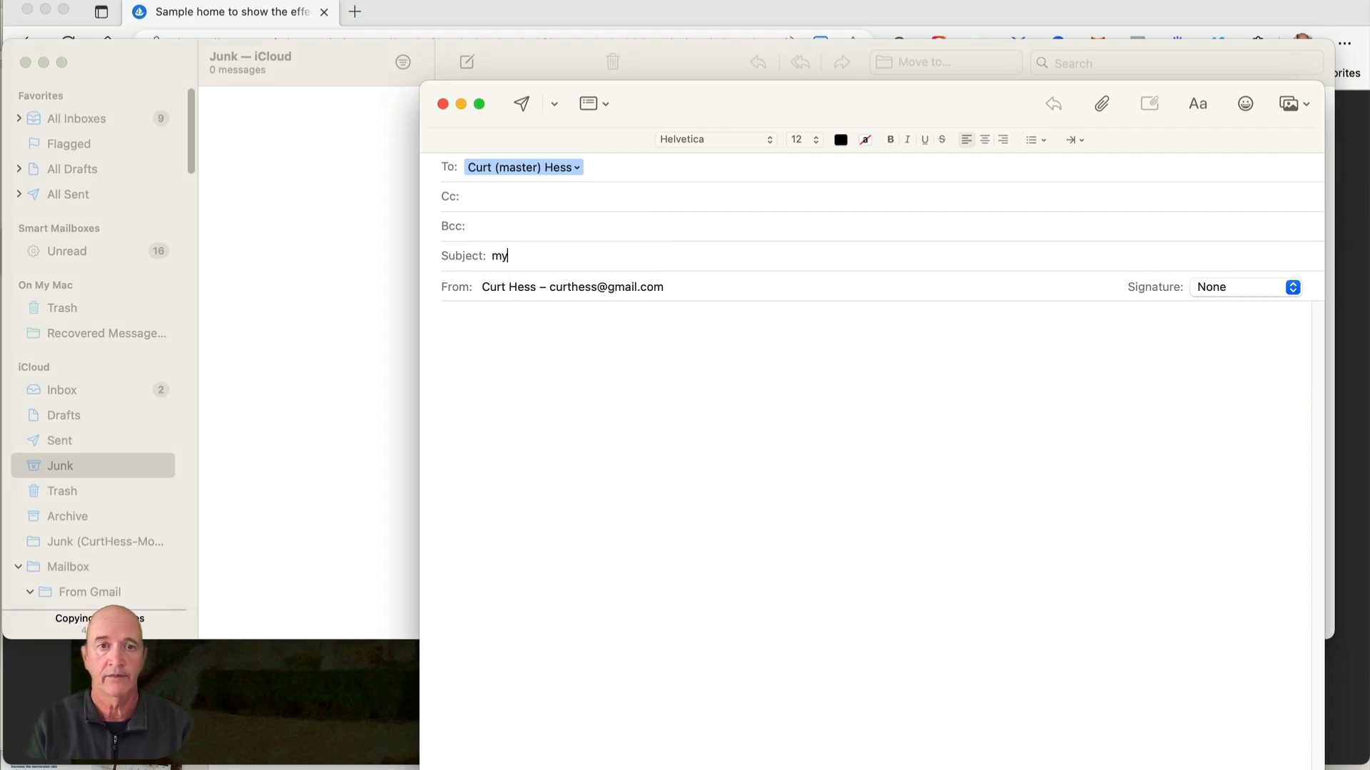
type("FT")
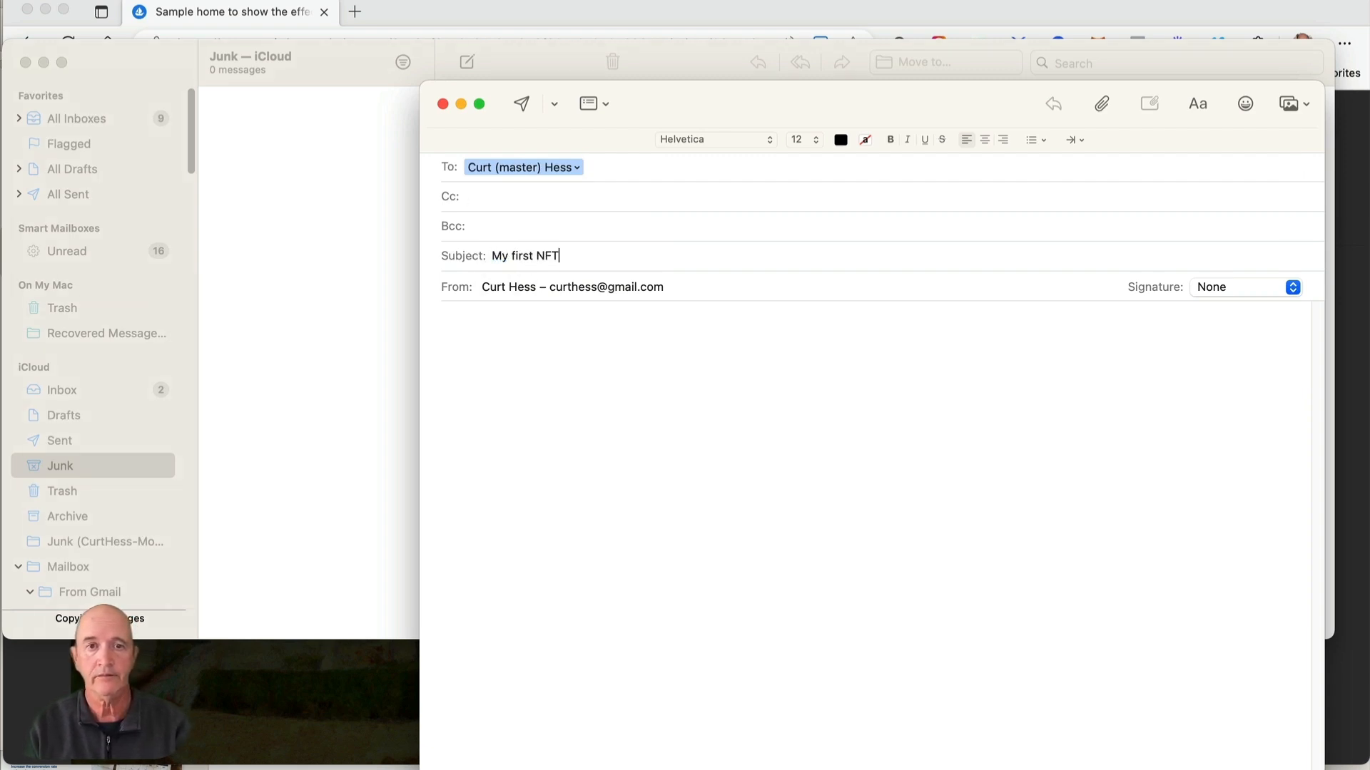
left_click(520, 105)
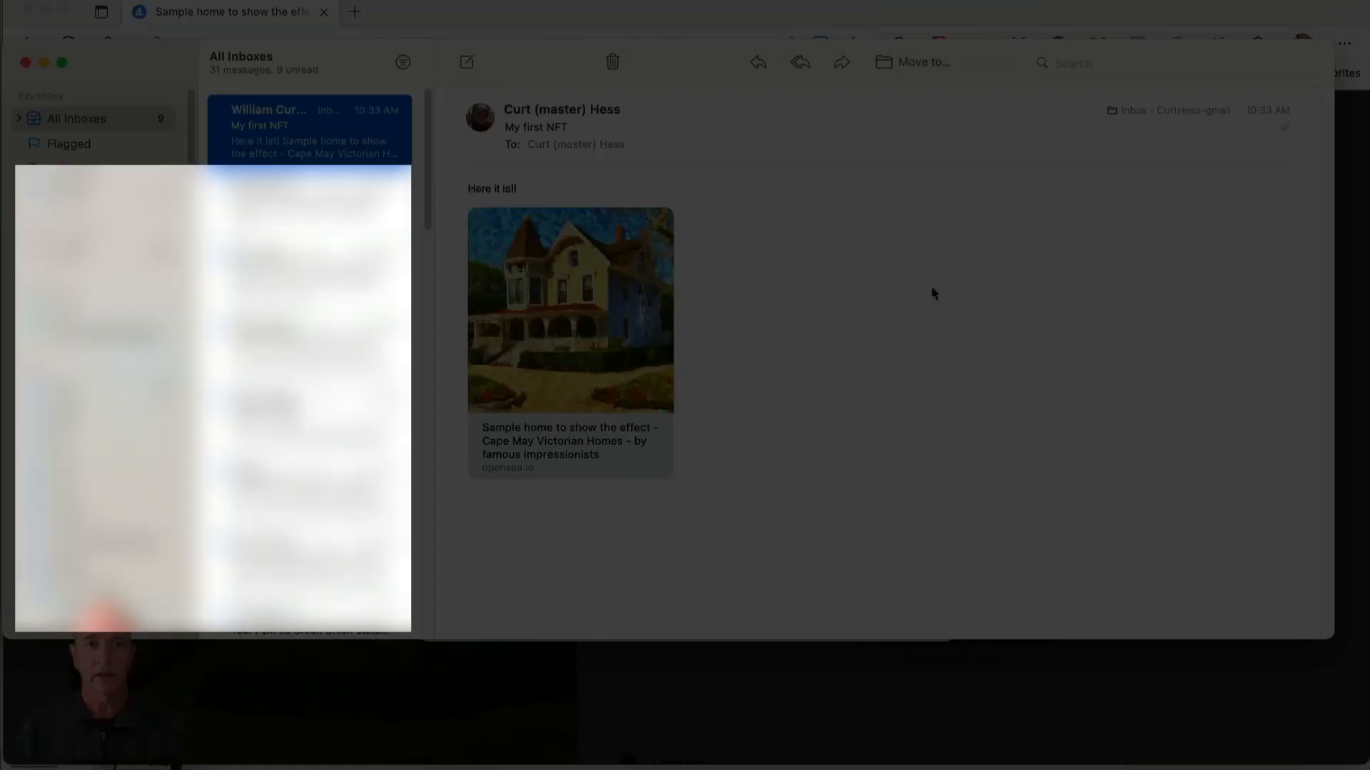
Open the NFT's OpenSea page from the received email, review it and go to its collection page.
left_click(575, 304)
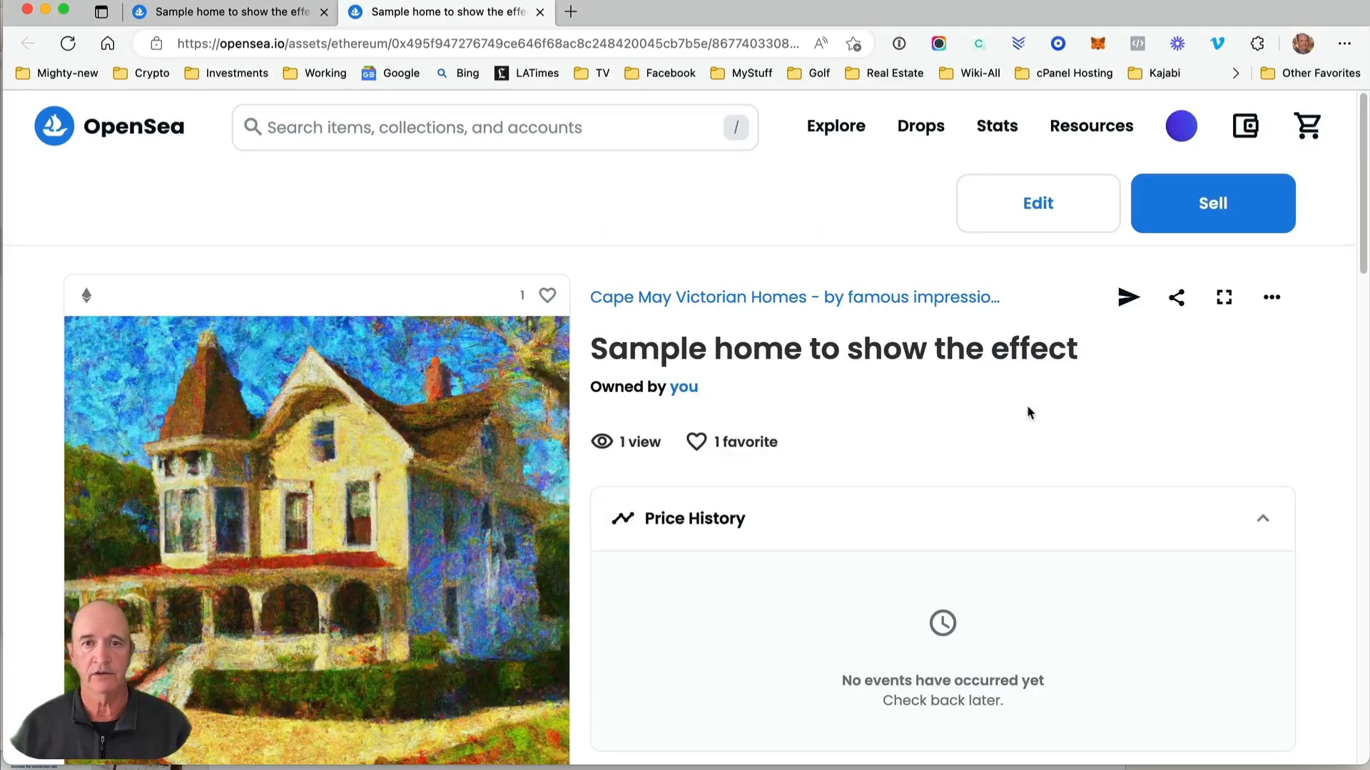
scroll(1027, 408, "down", 2)
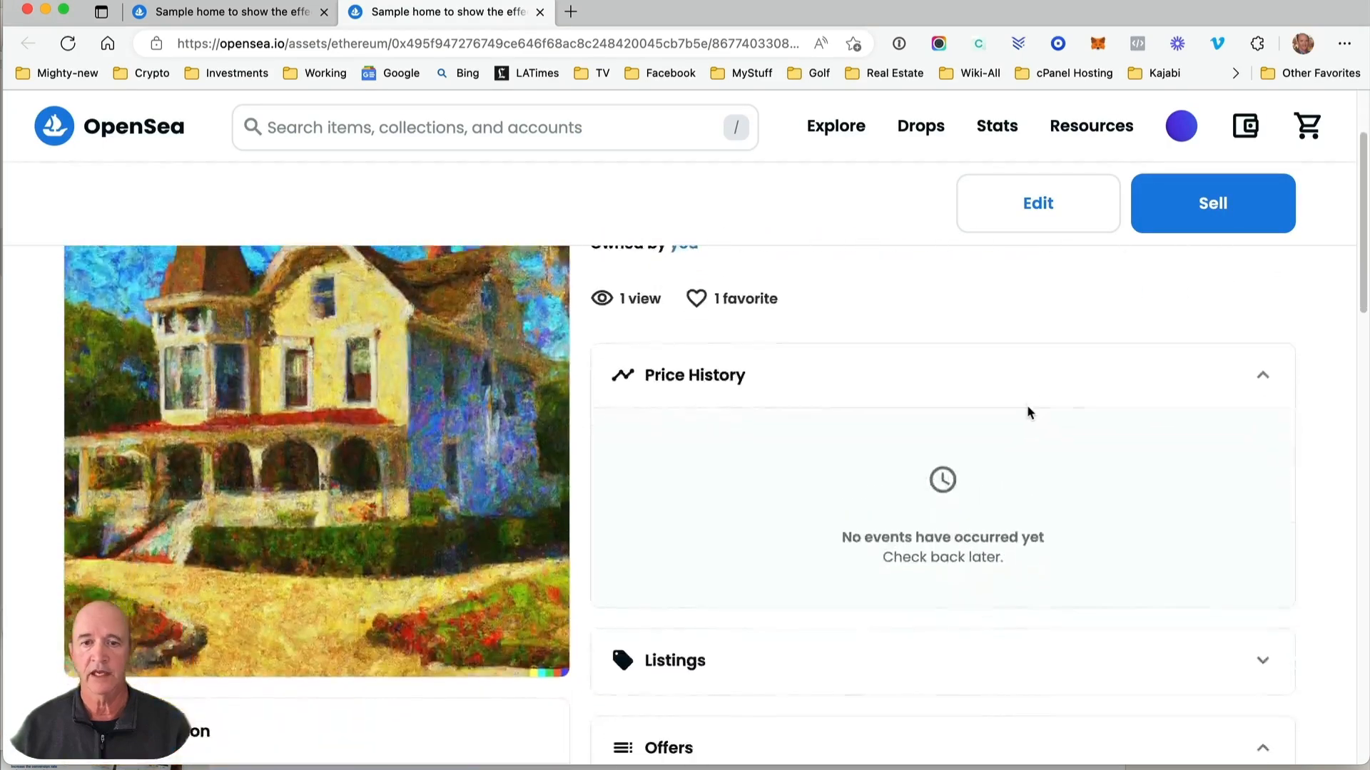
scroll(1027, 407, "up", 2)
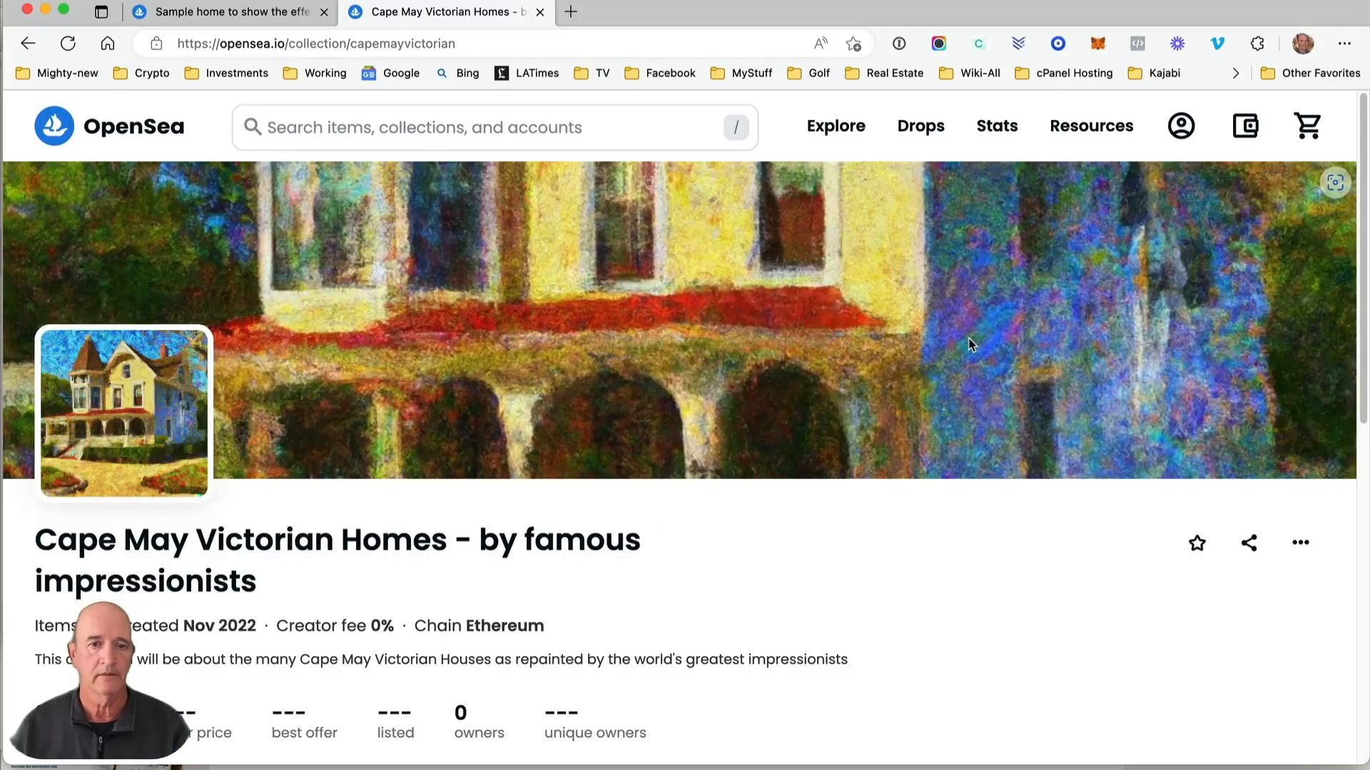
Look through the collection's details and items, and start a collection offer.
scroll(969, 343, "down", 1)
scroll(970, 344, "down", 4)
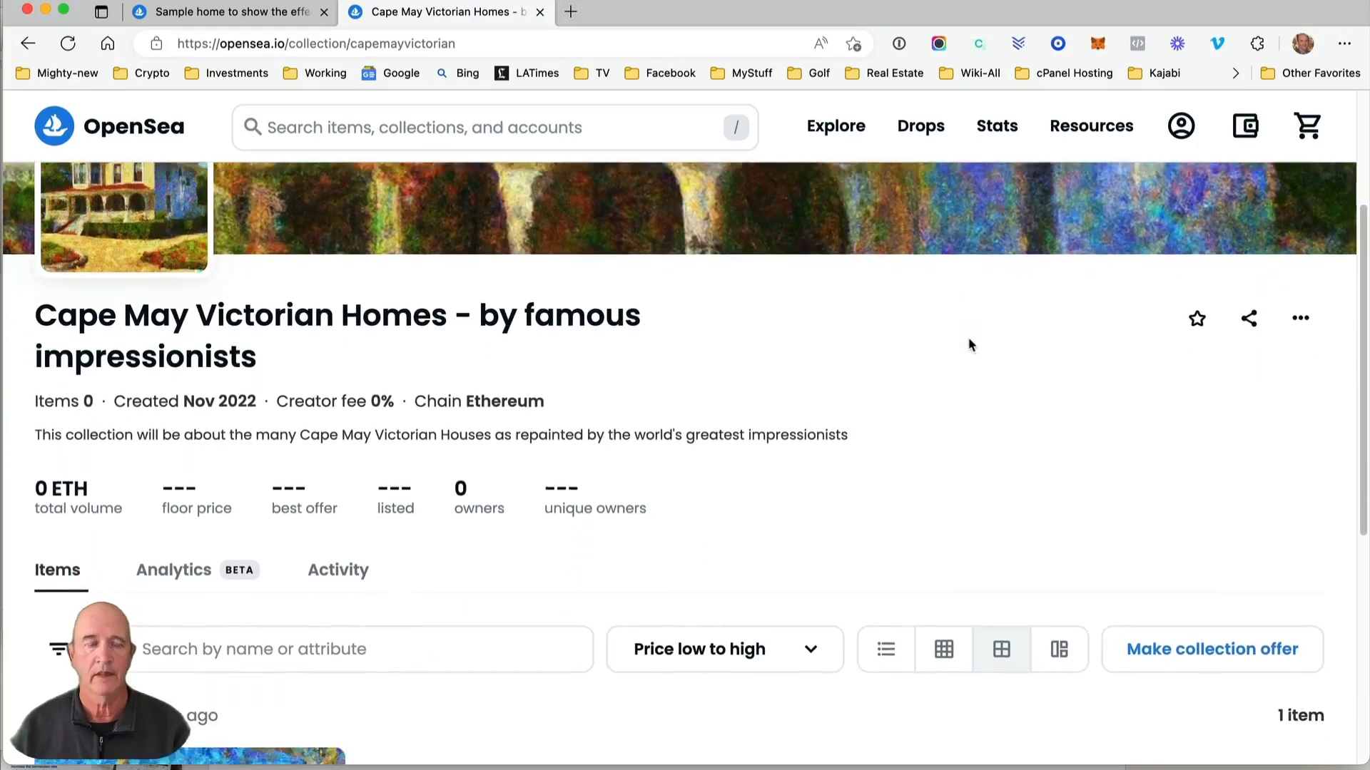
scroll(968, 344, "down", 5)
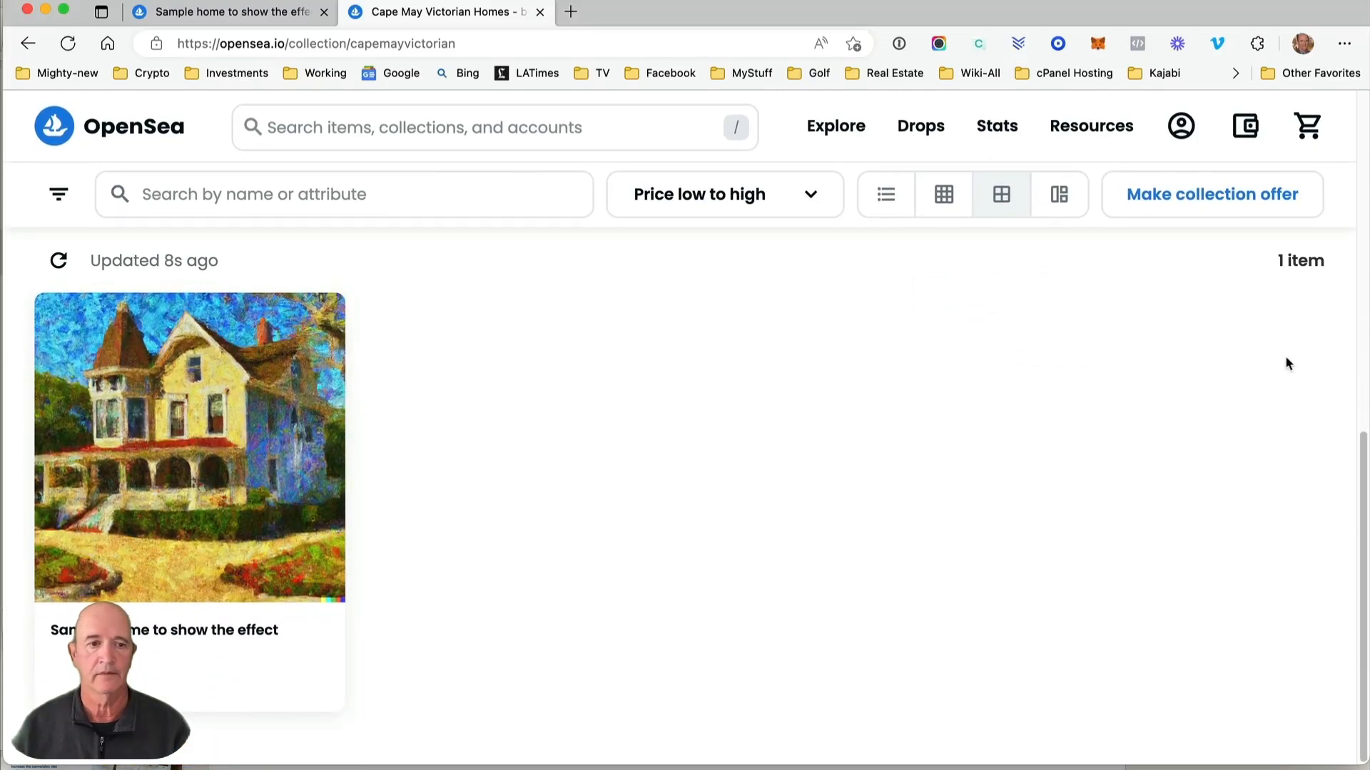
left_click(1206, 200)
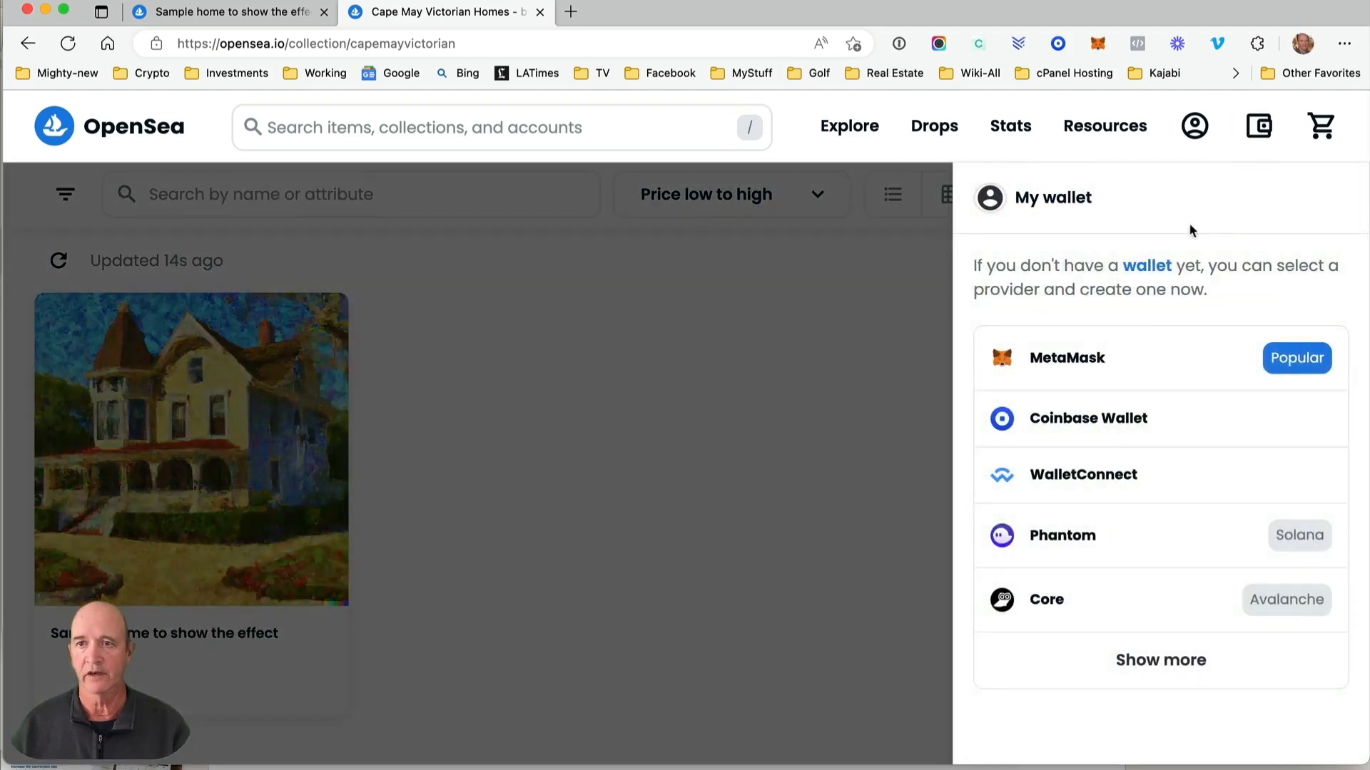